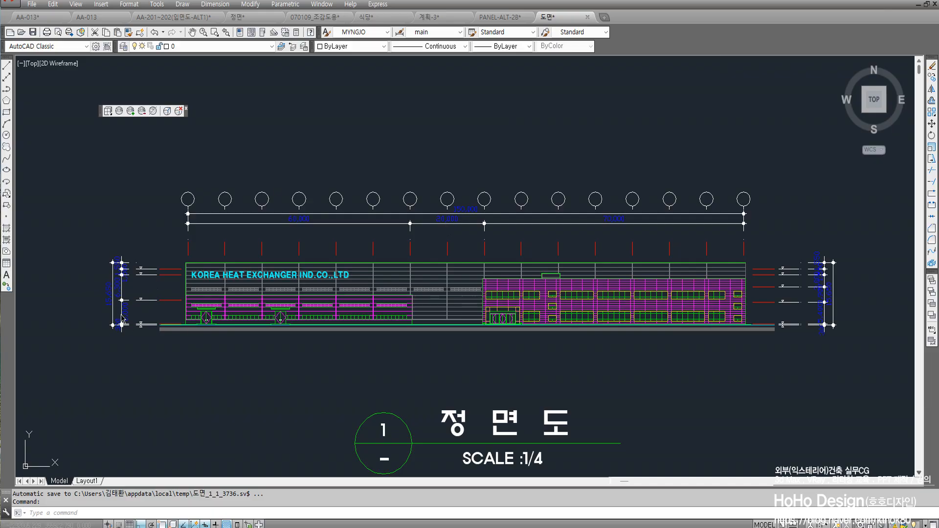
# - Try erasing the vertical dimensions and level marks on the left side of the front elevation, and undo the erase
pyautogui.click(164, 350)
pyautogui.click(95, 220)
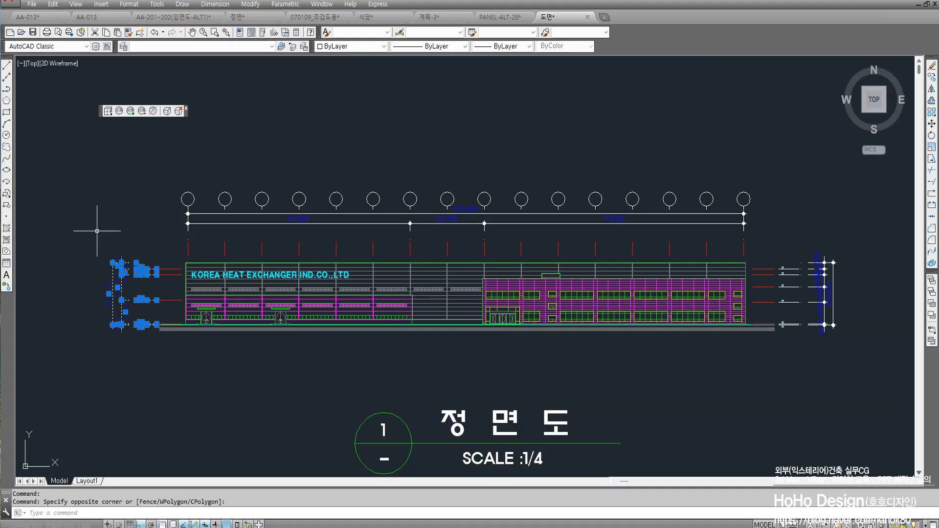
pyautogui.press('Delete')
pyautogui.moveTo(399, 263); pyautogui.dragTo(334, 285, button='middle')
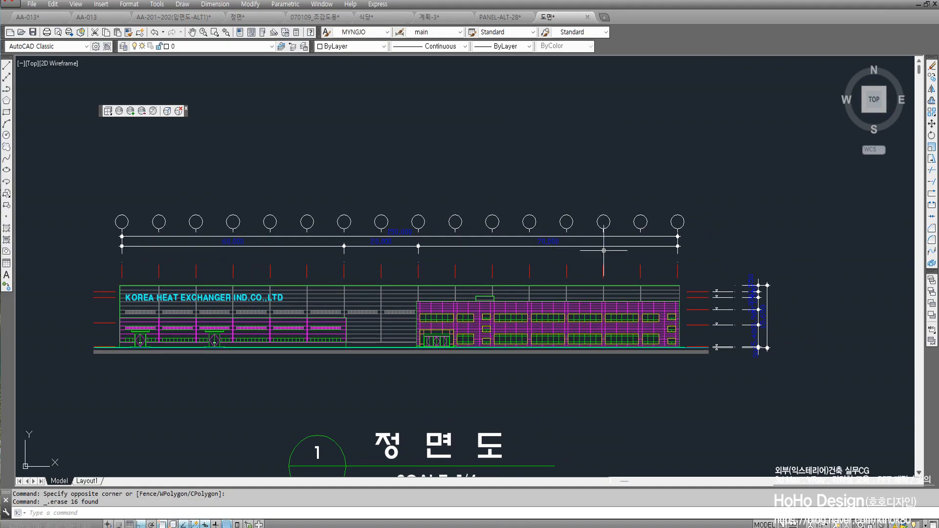
pyautogui.hotkey('ctrl', 'z')
pyautogui.hotkey('ctrl', 'z')
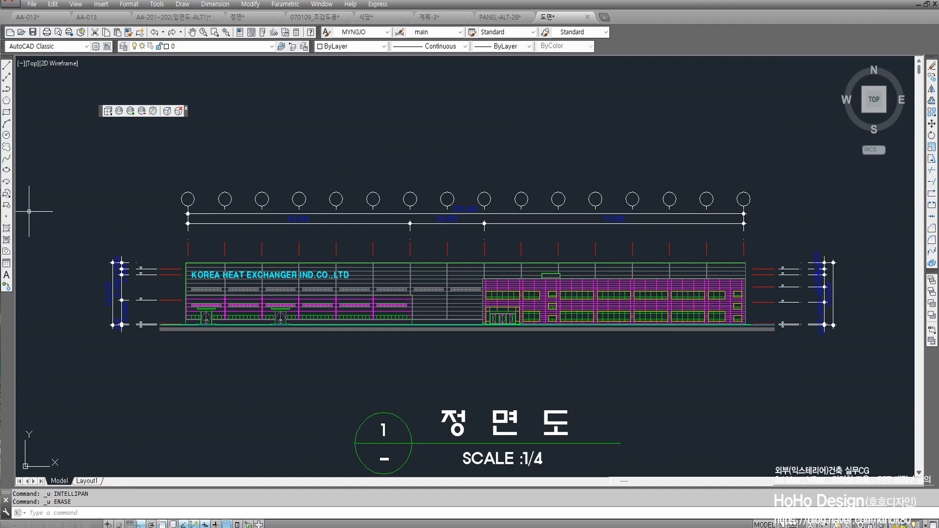
# - Load the AutoLISP routine a.lsp from the AutoCAD 2014 folder into the drawing session
pyautogui.moveTo(370, 227); pyautogui.dragTo(414, 232, button='middle')
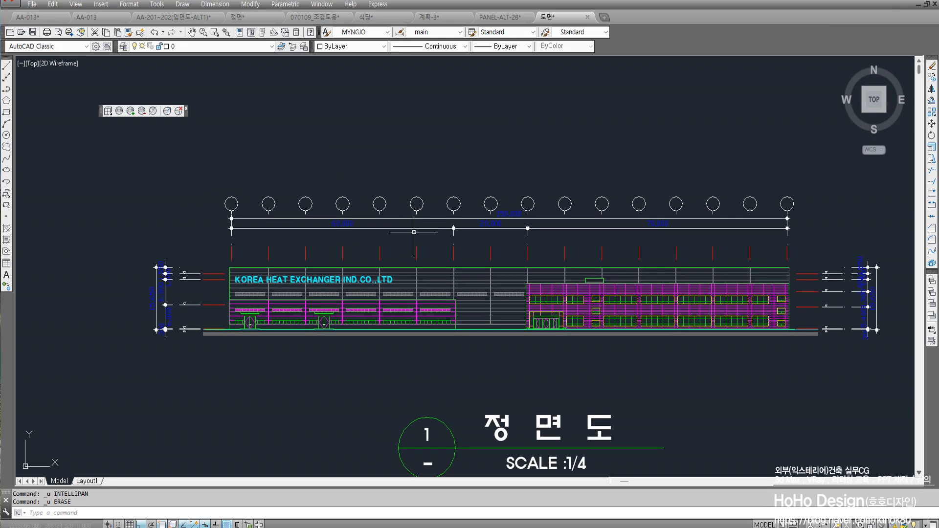
pyautogui.write('APPLOAD')
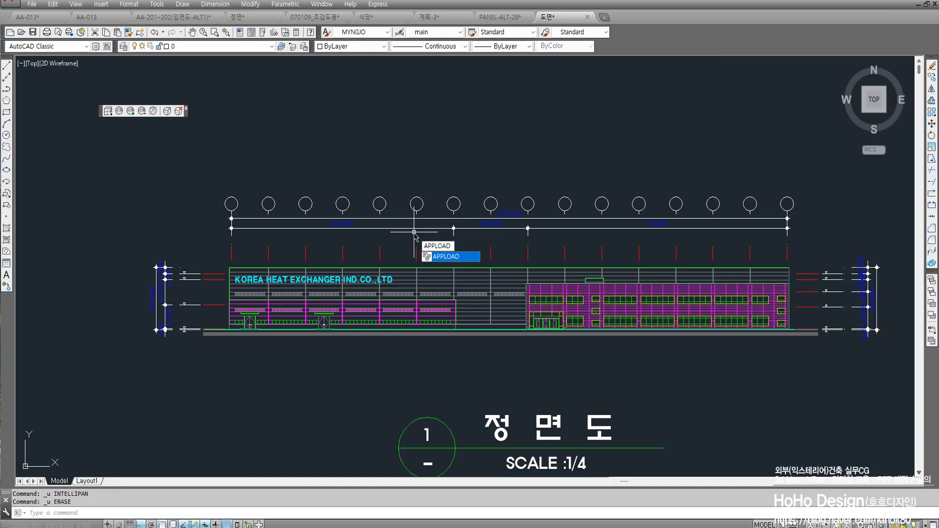
pyautogui.press('Return')
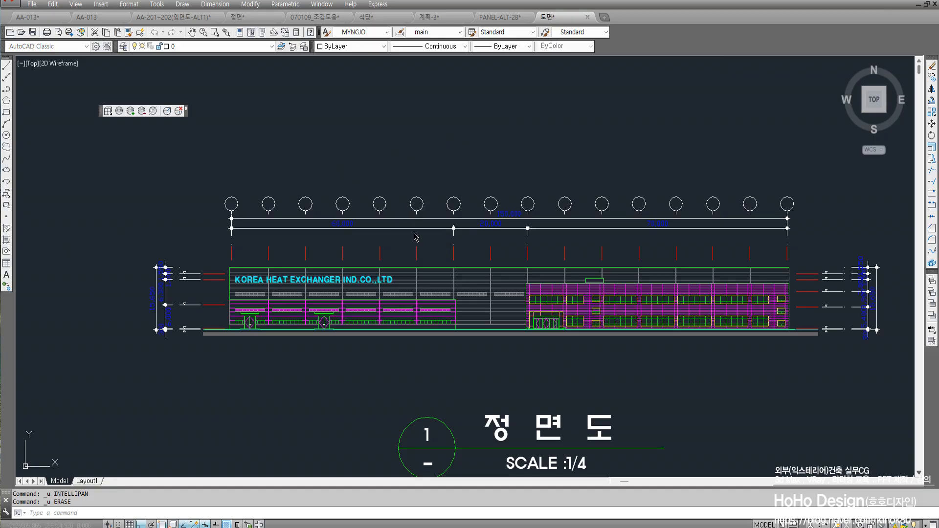
pyautogui.scroll(-7, 391, 214)
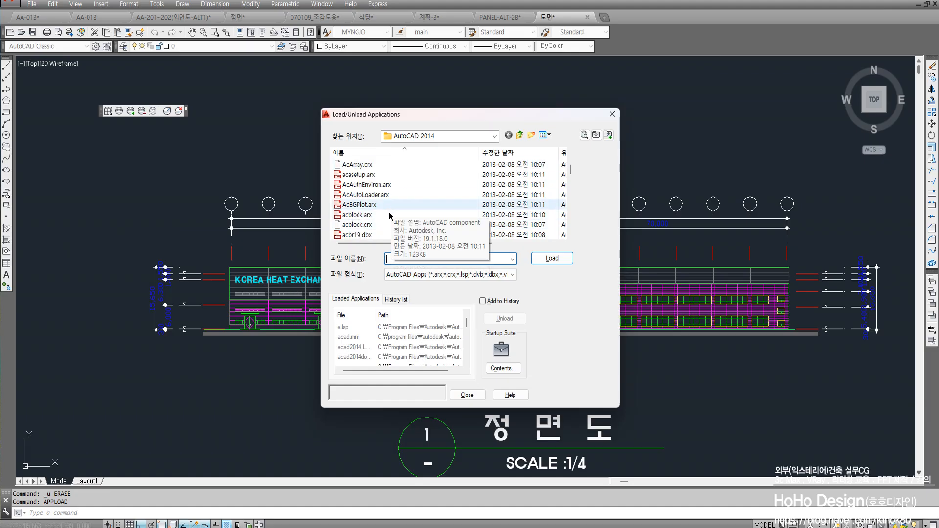
pyautogui.scroll(2, 384, 218)
pyautogui.click(351, 178)
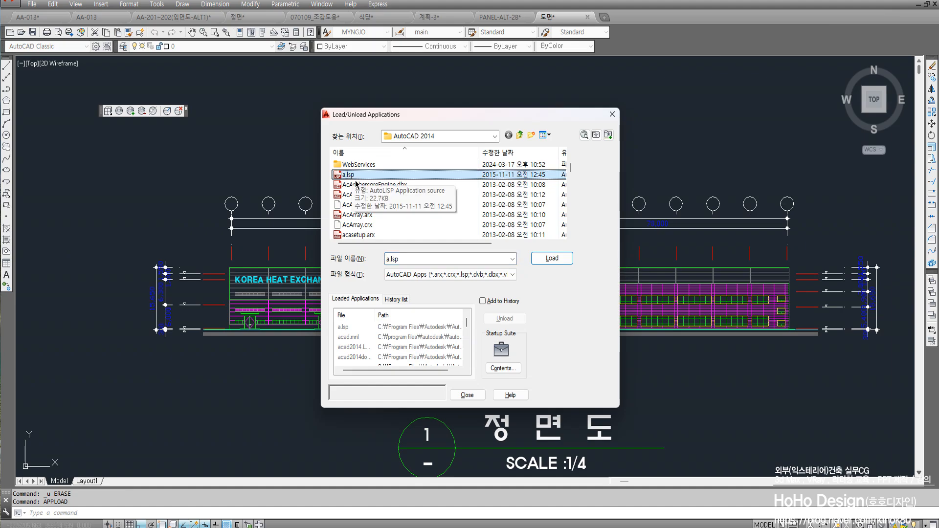
pyautogui.click(562, 258)
pyautogui.click(612, 114)
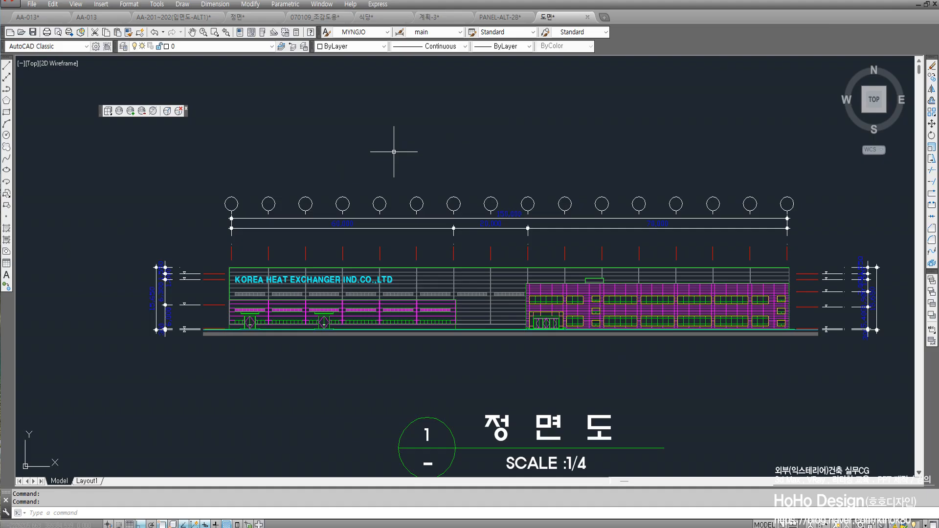
# - Run the AF layer routine to isolate the layer of the left vertical dimension
pyautogui.moveTo(219, 264); pyautogui.dragTo(263, 256, button='middle')
pyautogui.press('Escape')
pyautogui.press('Escape')
pyautogui.write('AF')
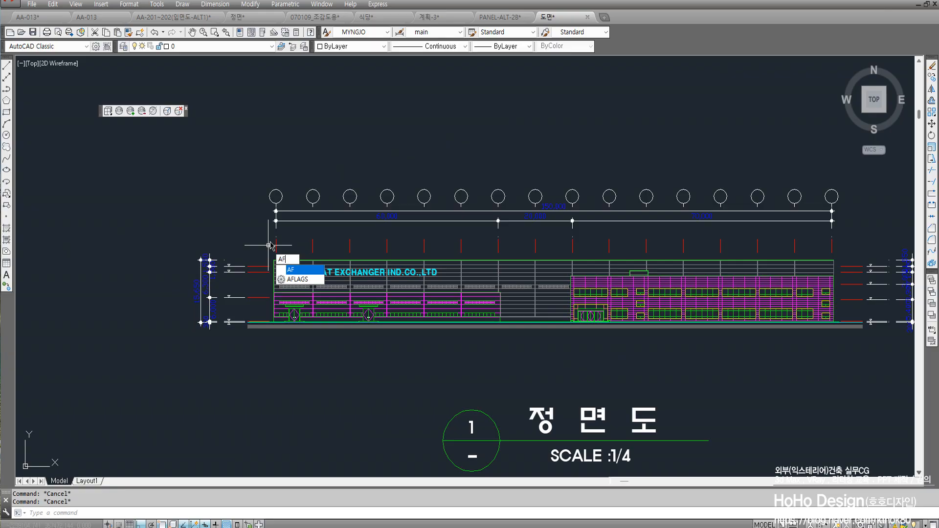
pyautogui.press('Return')
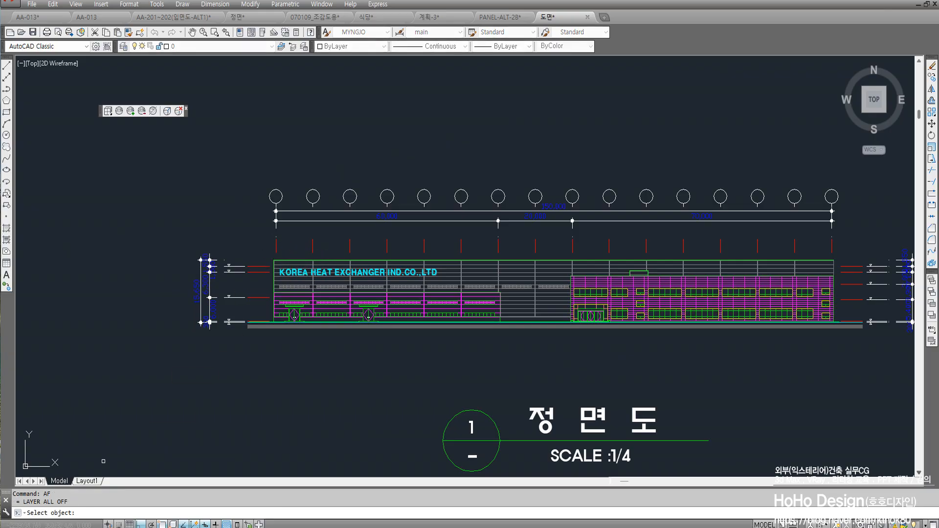
pyautogui.click(216, 298)
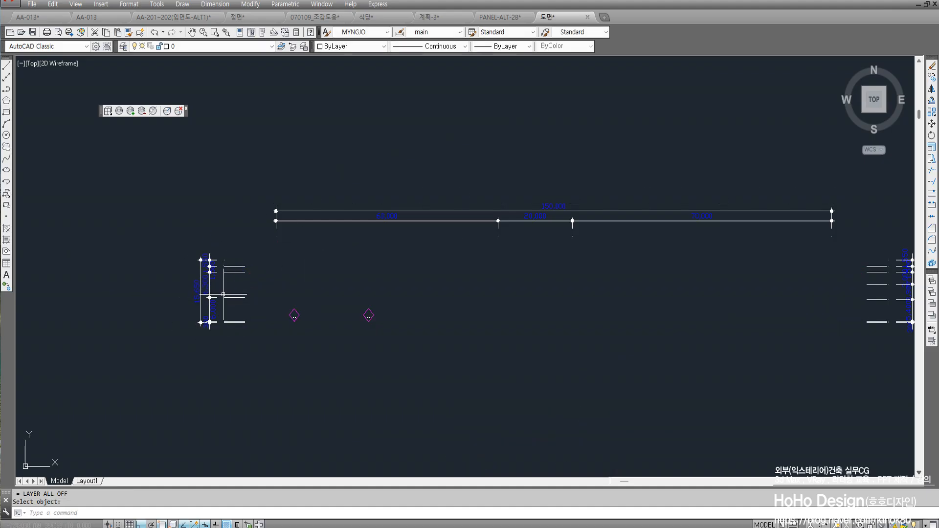
# - Erase all objects on the isolated dimension layer and turn all layers back on with AA
pyautogui.scroll(-8, 274, 318)
pyautogui.click(188, 262)
pyautogui.click(465, 365)
pyautogui.press('Delete')
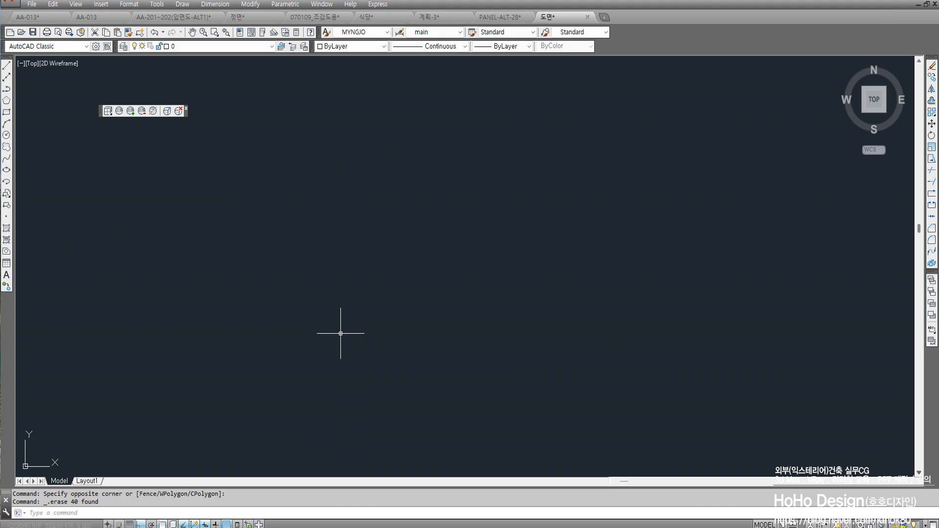
pyautogui.write('AA')
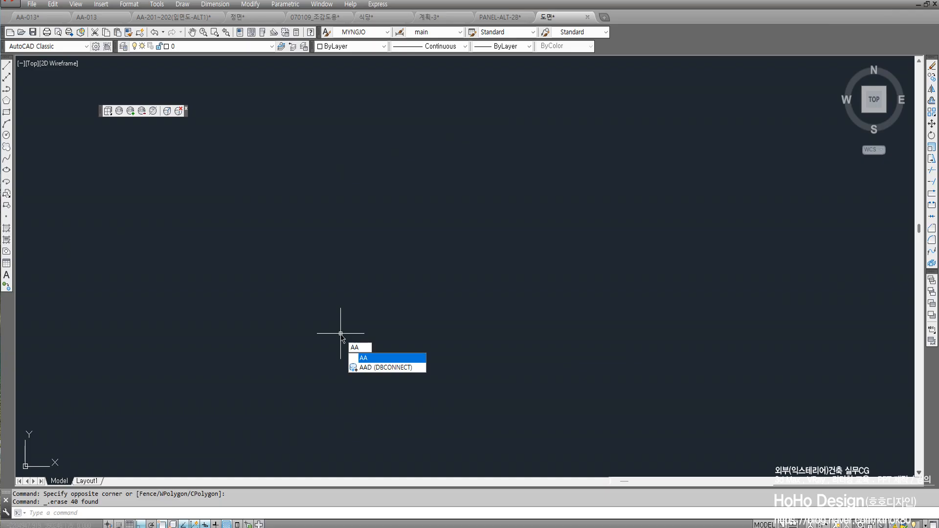
pyautogui.press('Return')
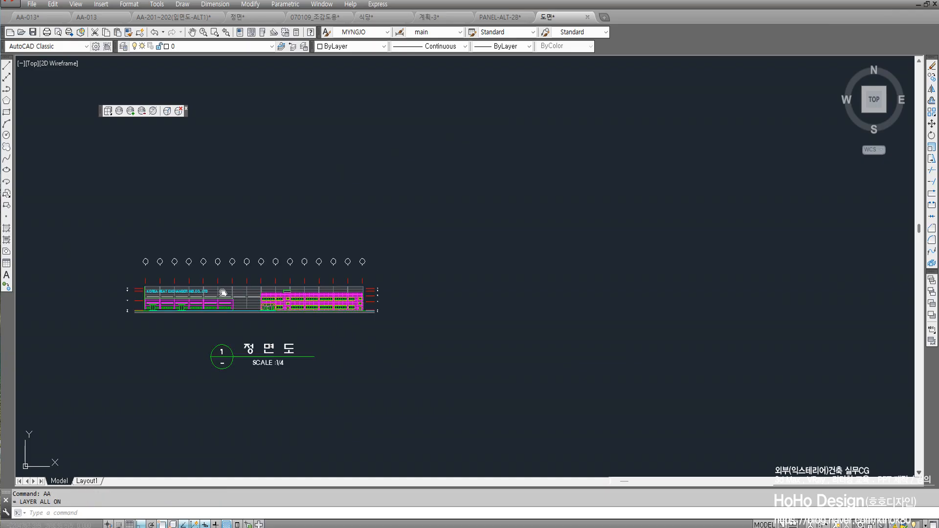
# - Undo the dimension erase and the layer changes to restore the full front elevation
pyautogui.hotkey('ctrl', 'z')
pyautogui.hotkey('ctrl', 'z')
pyautogui.hotkey('ctrl', 'z')
pyautogui.hotkey('ctrl', 'z')
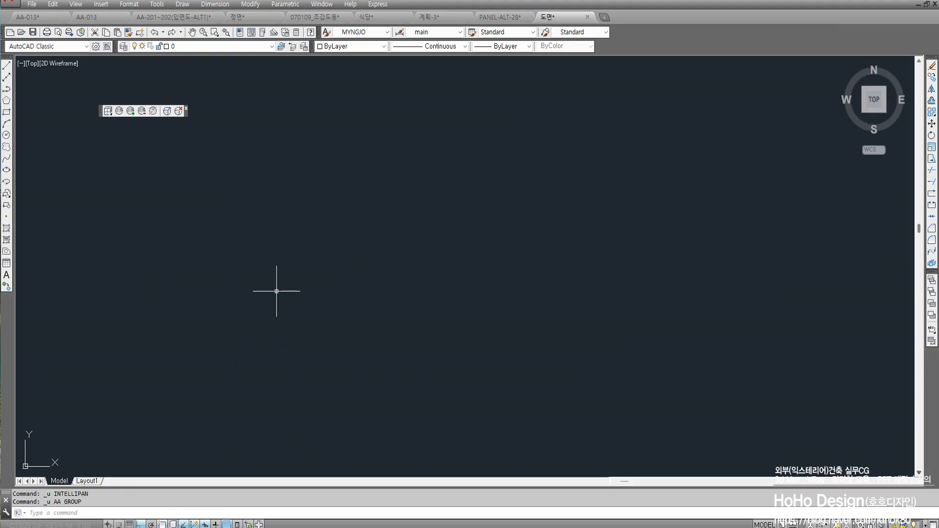
pyautogui.hotkey('ctrl', 'z')
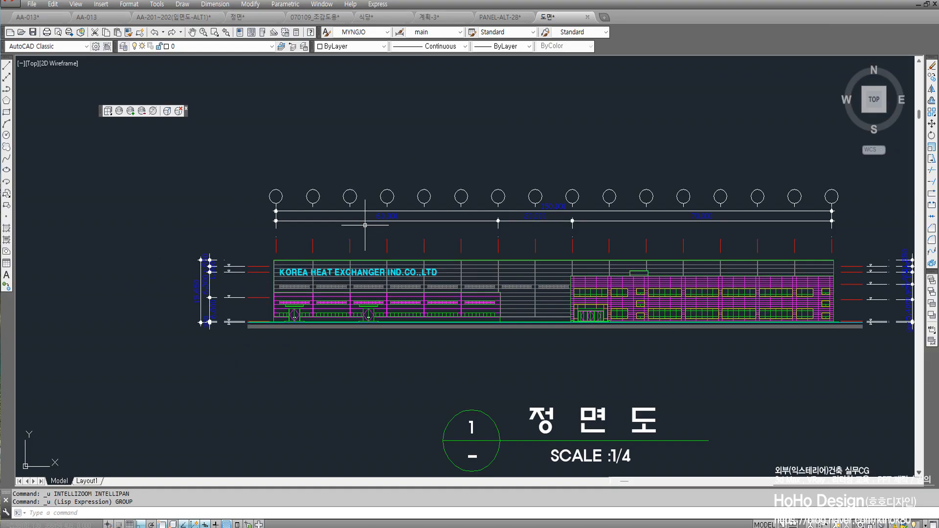
pyautogui.scroll(2, 364, 226)
pyautogui.press('Escape')
pyautogui.press('Escape')
pyautogui.write('DI')
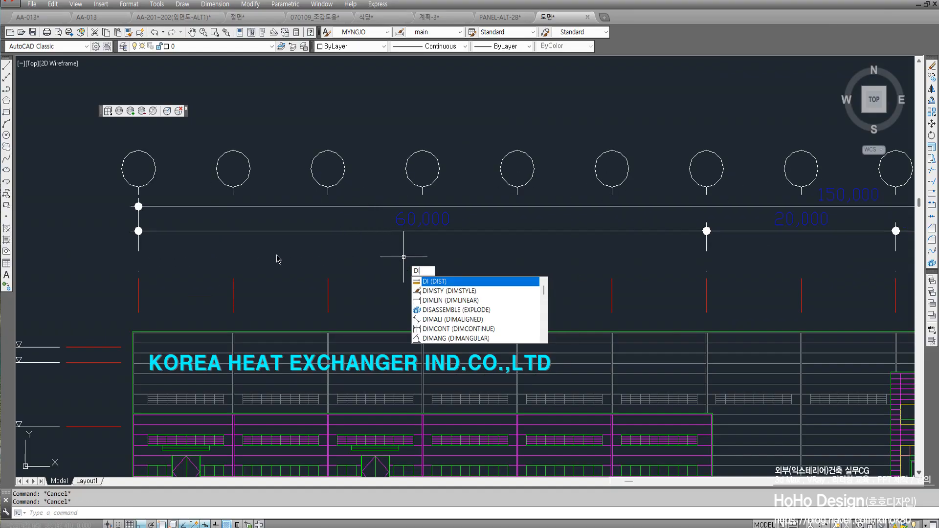
pyautogui.press('Escape')
pyautogui.moveTo(355, 277); pyautogui.dragTo(245, 257, button='middle')
pyautogui.write('U')
pyautogui.press('space')
pyautogui.press('Escape')
pyautogui.press('Escape')
# - Measure the span of the first horizontal dimension segment above the company sign, between its two extension lines
pyautogui.write('di')
pyautogui.press('space')
pyautogui.scroll(2, 215, 251)
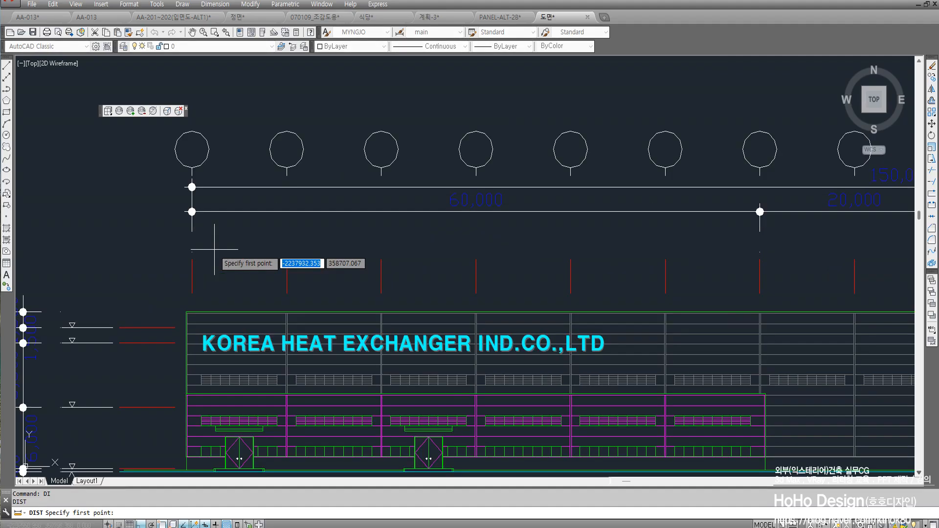
pyautogui.click(192, 231)
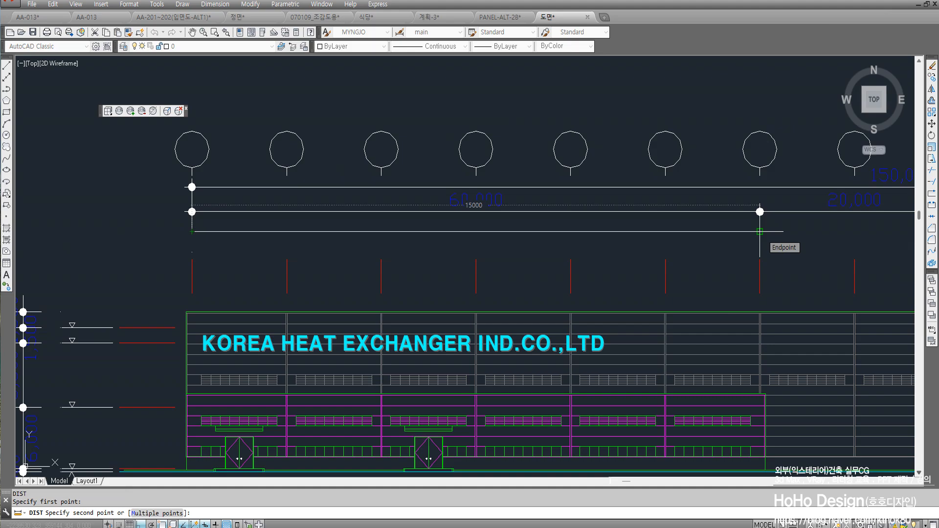
pyautogui.press('Escape')
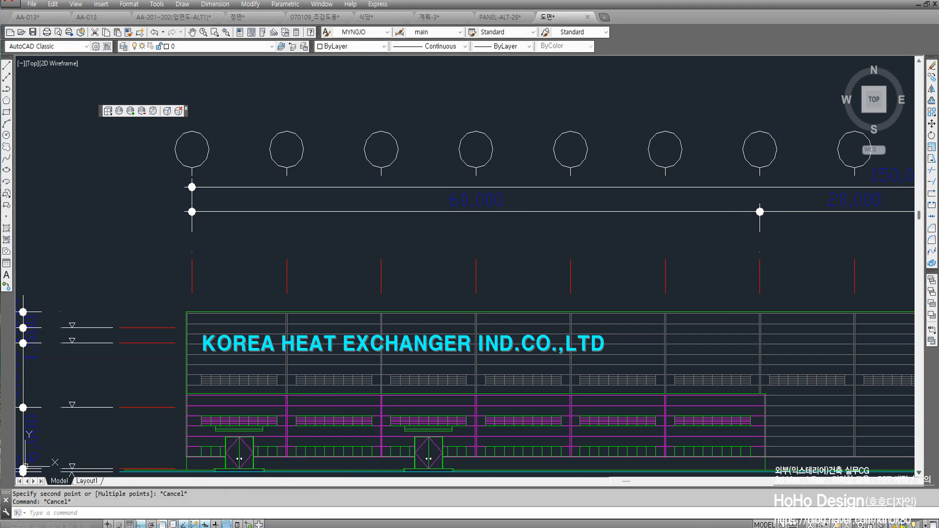
# - Switch to Calculator, divide 60000 by 15000, and return to the drawing
pyautogui.moveTo(0, 30); pyautogui.dragTo(465, 30)
pyautogui.write('6000')
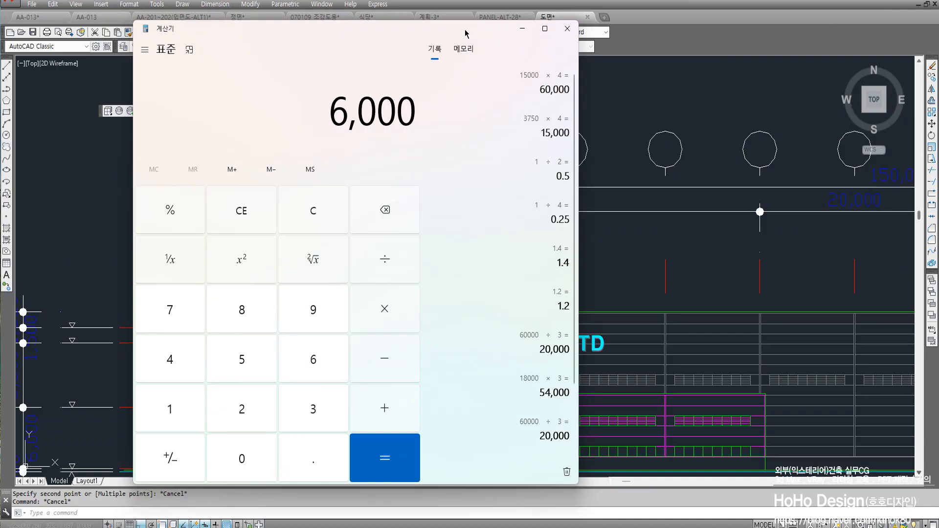
pyautogui.write('0/15000')
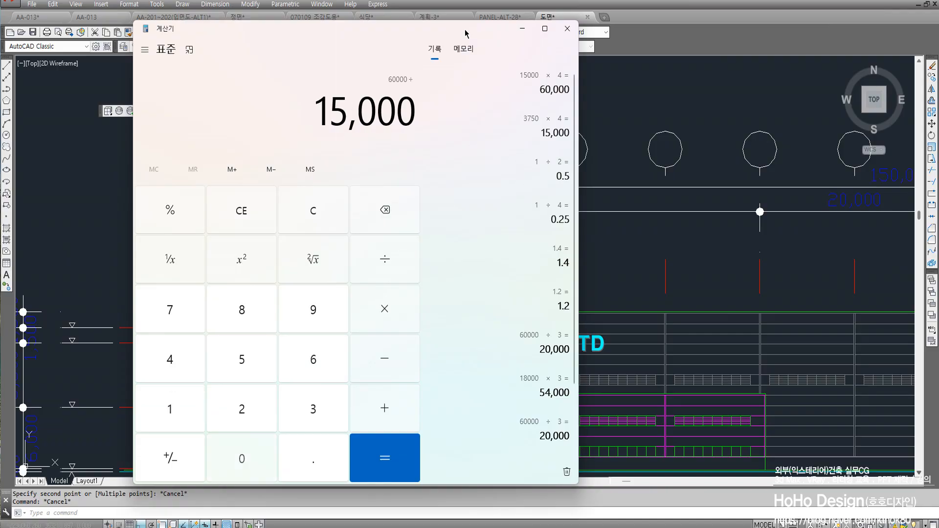
pyautogui.press('Return')
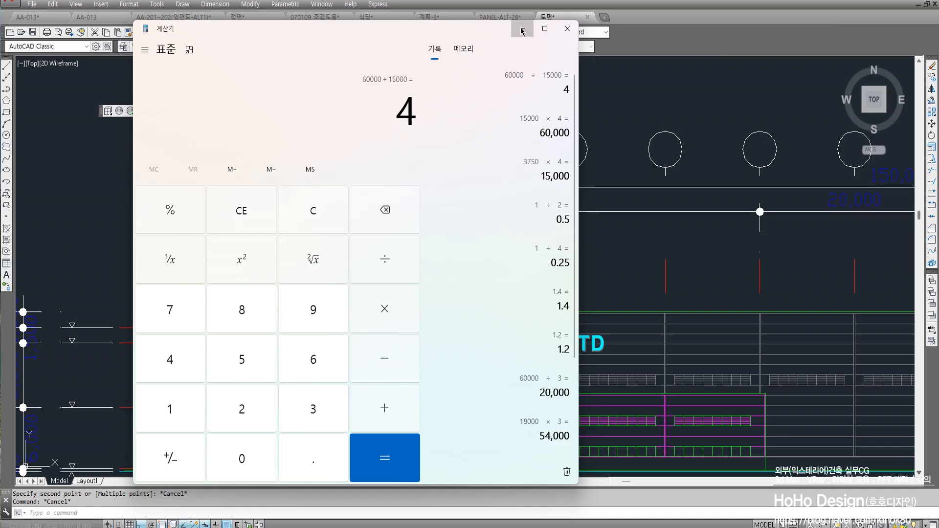
pyautogui.click(522, 31)
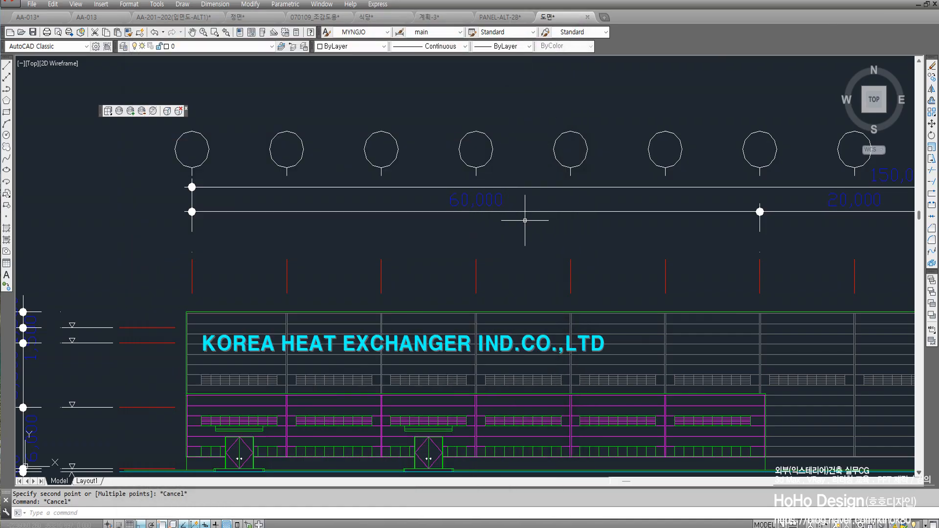
# - Isolate the dimension layer with AF by picking one of the elevation's left vertical dimensions
pyautogui.scroll(-4, 526, 248)
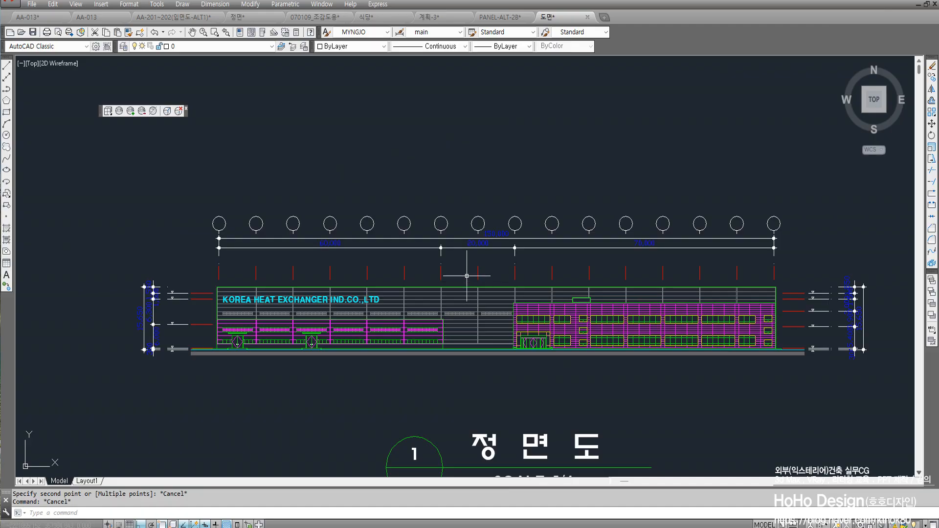
pyautogui.scroll(-4, 455, 276)
pyautogui.scroll(4, 413, 301)
pyautogui.moveTo(309, 306); pyautogui.dragTo(355, 313, button='middle')
pyautogui.press('Escape')
pyautogui.write('af')
pyautogui.press('Return')
pyautogui.click(300, 327)
pyautogui.press('Return')
pyautogui.click(345, 359)
# - Erase every dimension on the isolated layer and turn all layers back on
pyautogui.click(228, 240)
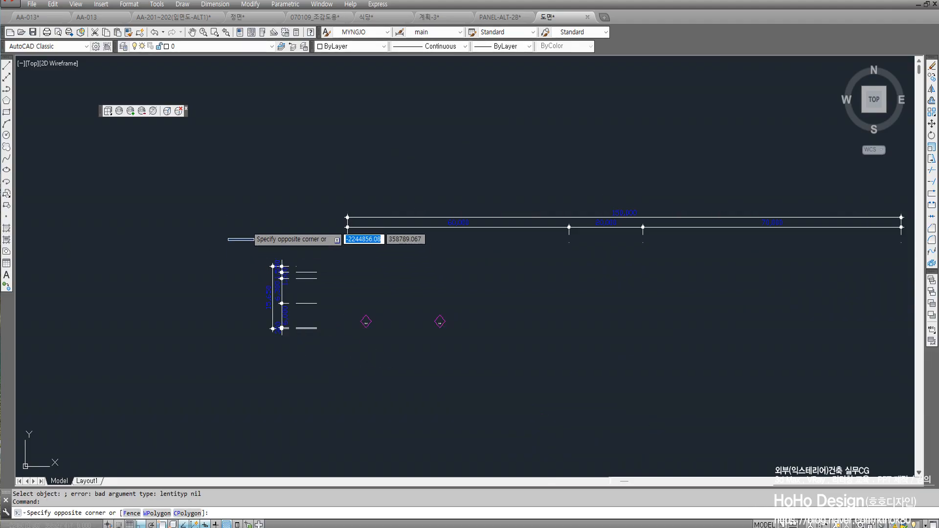
pyautogui.scroll(-1, 269, 230)
pyautogui.click(703, 352)
pyautogui.press('Delete')
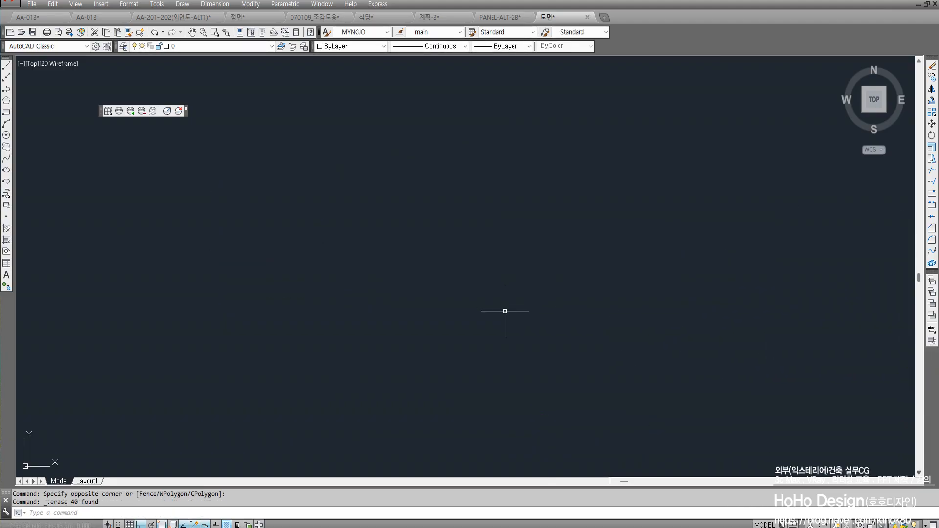
pyautogui.write('u')
pyautogui.press('Return')
# - Isolate the CEN layer of the red centre lines with the AF routine
pyautogui.press('Escape')
pyautogui.press('Escape')
pyautogui.write('agf')
pyautogui.press('Return')
pyautogui.write('a')
pyautogui.press('BackSpace')
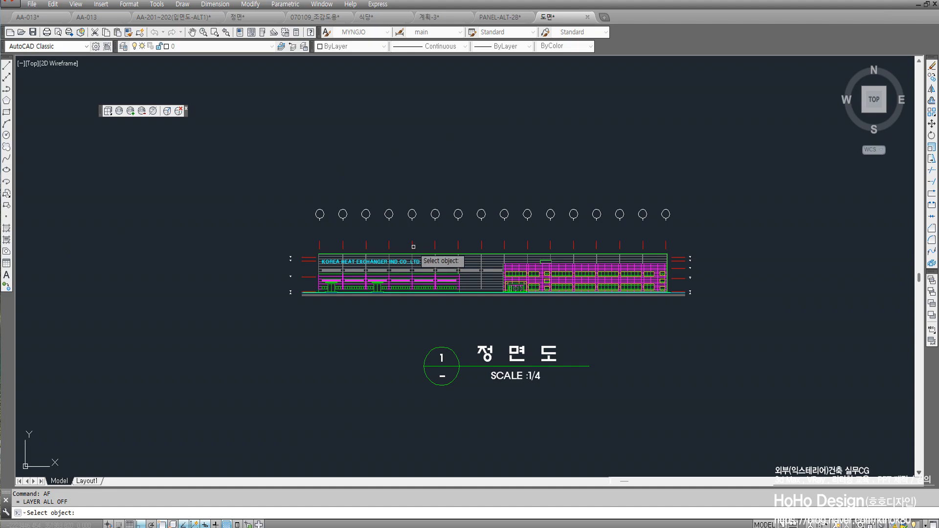
# - Erase all the centre lines on the isolated CEN layer and turn all layers back on with AA
pyautogui.click(219, 186)
pyautogui.click(697, 346)
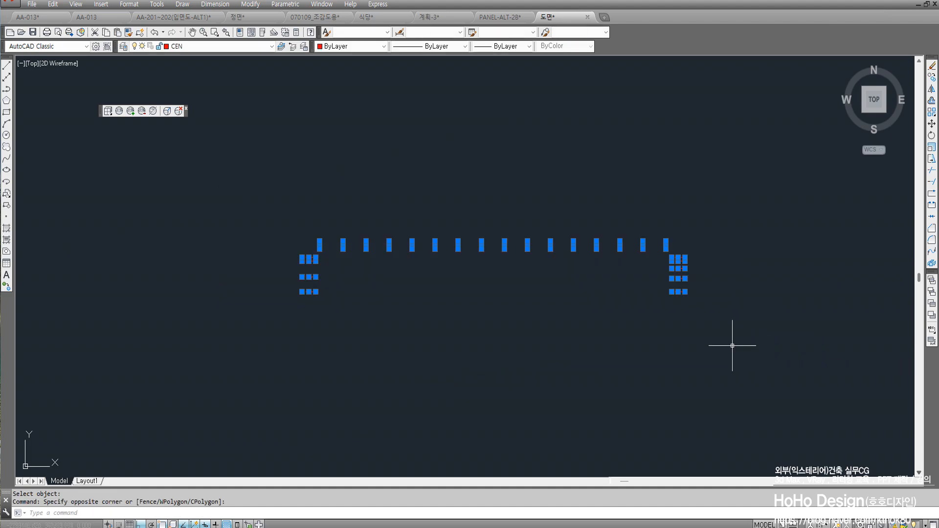
pyautogui.press('Delete')
pyautogui.write('AA')
pyautogui.press('Return')
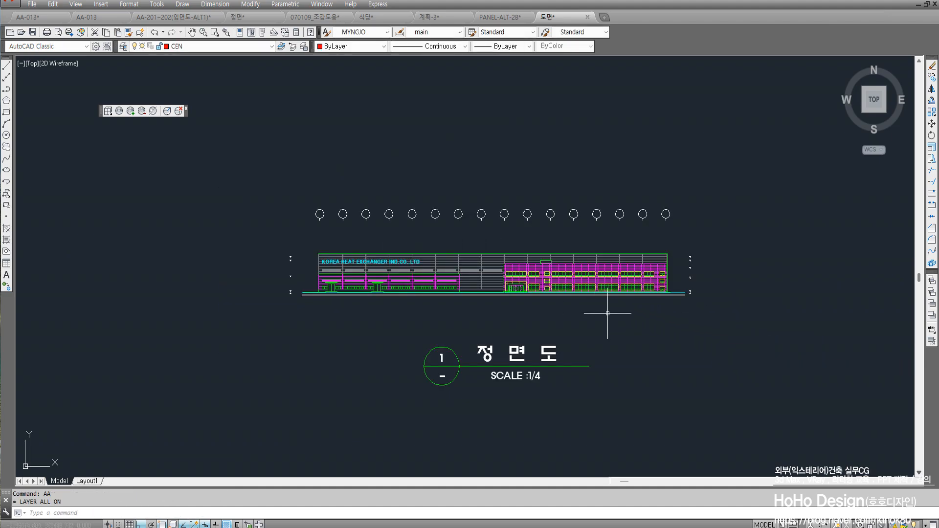
# - Isolate the BUBBL layer with AF by picking one of the grid bubbles above the elevation
pyautogui.press('Escape')
pyautogui.press('Escape')
pyautogui.write('AF')
pyautogui.press('Return')
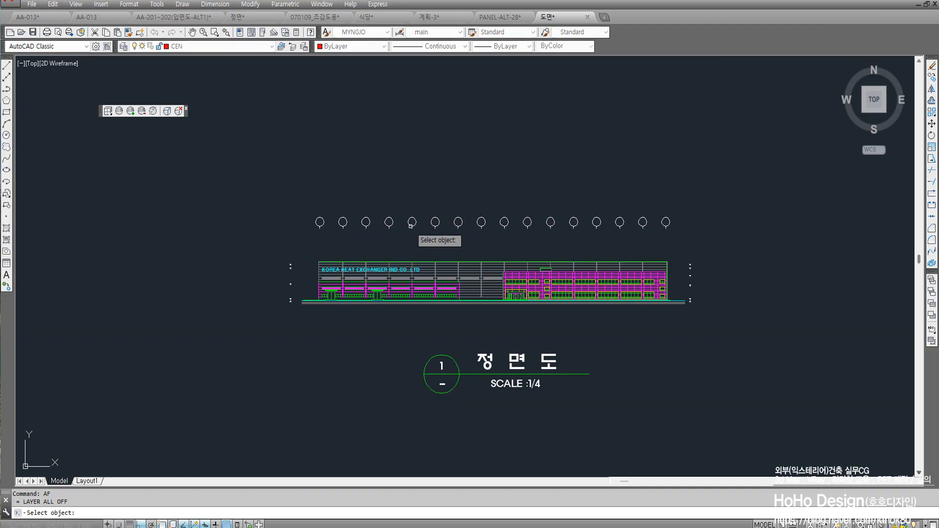
pyautogui.click(412, 223)
pyautogui.press('Escape')
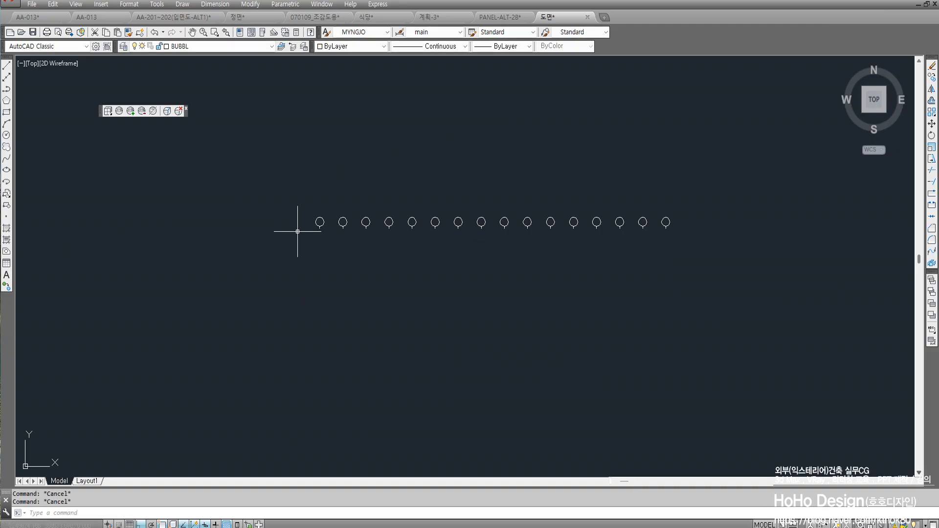
# - Erase all the grid bubbles on the isolated layer and turn all layers back on with AA
pyautogui.write('e')
pyautogui.press('Return')
pyautogui.click(268, 180)
pyautogui.click(812, 271)
pyautogui.press('Return')
pyautogui.write('as')
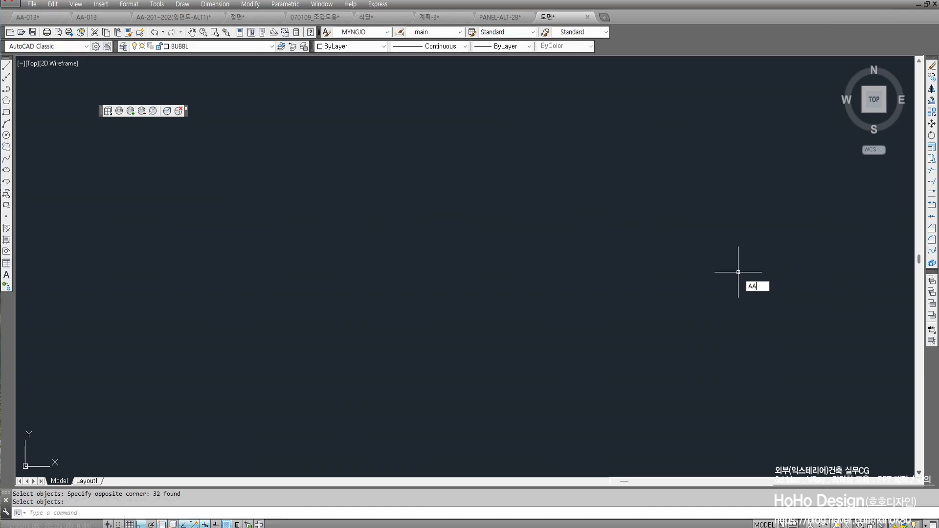
pyautogui.press('Return')
# - Erase the remaining level-mark triangles to the left of the building elevation
pyautogui.press('Escape')
pyautogui.press('Escape')
pyautogui.scroll(4, 351, 314)
pyautogui.write('e')
pyautogui.press('Return')
pyautogui.click(160, 172)
pyautogui.click(214, 321)
pyautogui.press('Return')
pyautogui.moveTo(675, 214); pyautogui.dragTo(274, 245, button='middle')
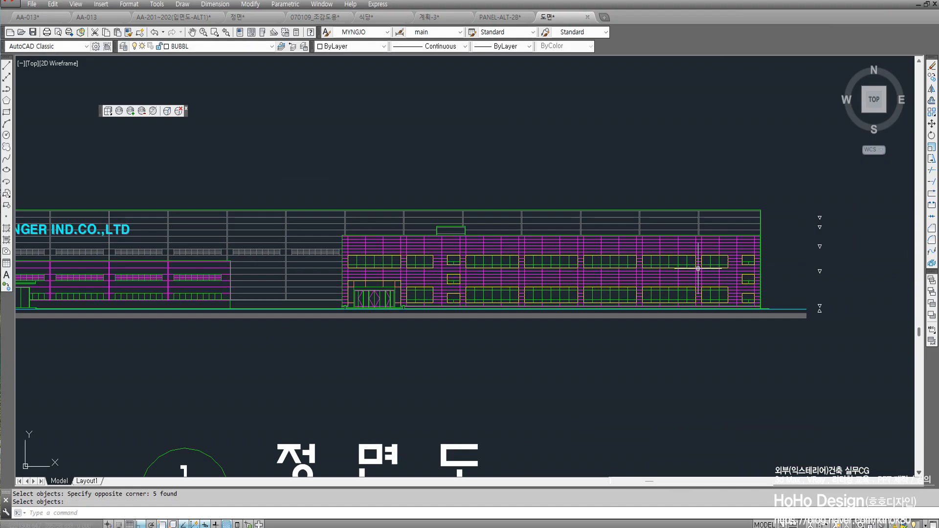
# - Erase the level-mark triangles to the right of the building elevation
pyautogui.moveTo(690, 269); pyautogui.dragTo(469, 273, button='middle')
pyautogui.click(653, 354)
pyautogui.click(594, 183)
pyautogui.press('Delete')
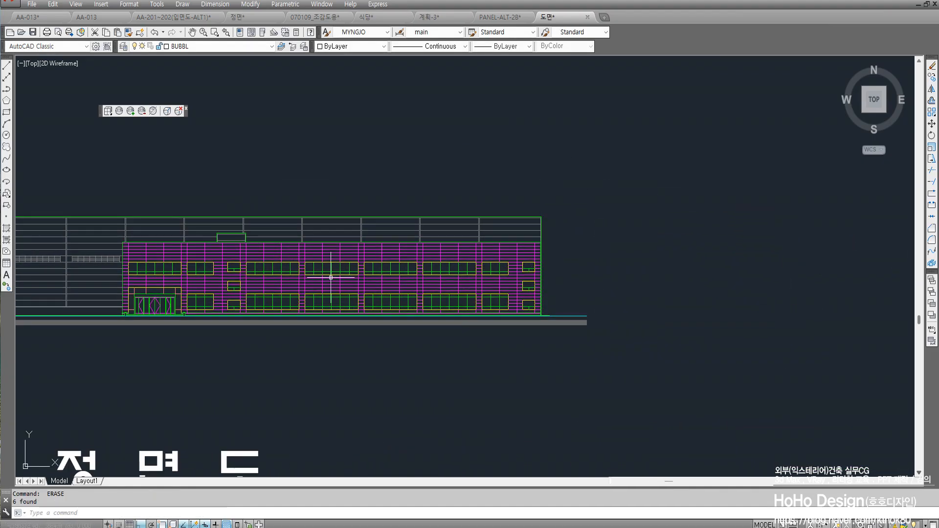
# - Scale the whole building elevation, without its title, by a factor of 4 from the left end of the ground line
pyautogui.scroll(-4, 306, 264)
pyautogui.press('Escape')
pyautogui.press('Escape')
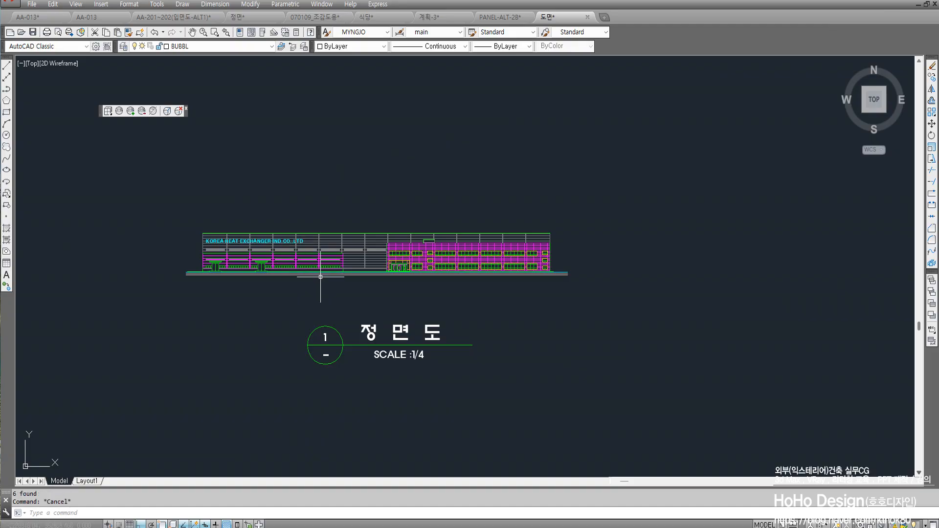
pyautogui.write('SC')
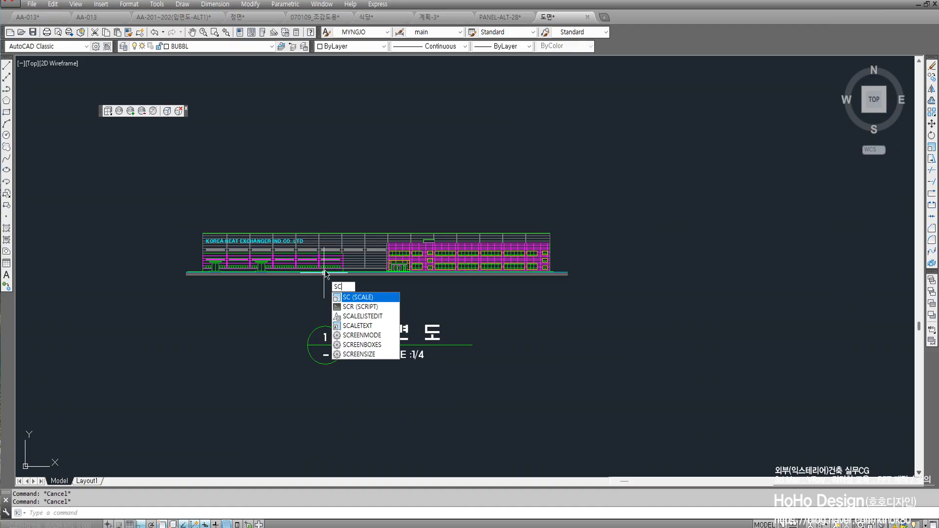
pyautogui.press('Return')
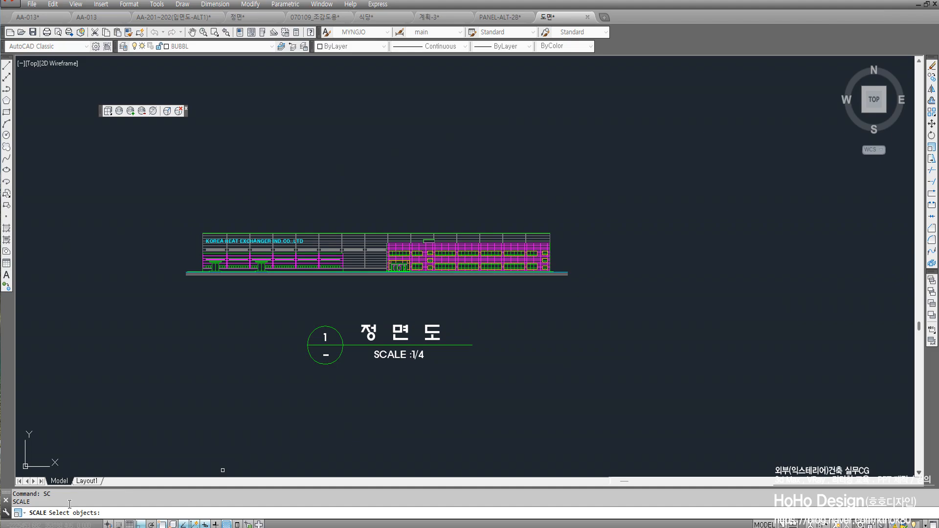
pyautogui.click(128, 189)
pyautogui.click(696, 297)
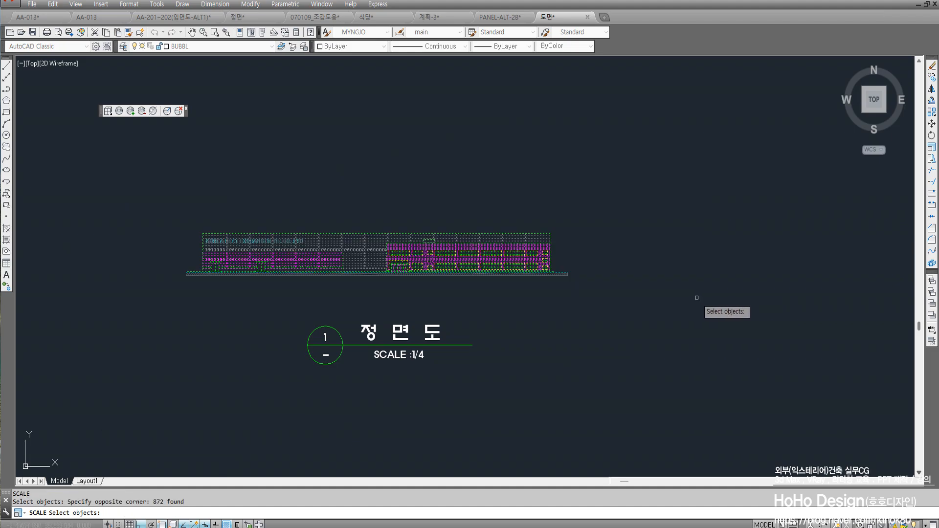
pyautogui.press('Return')
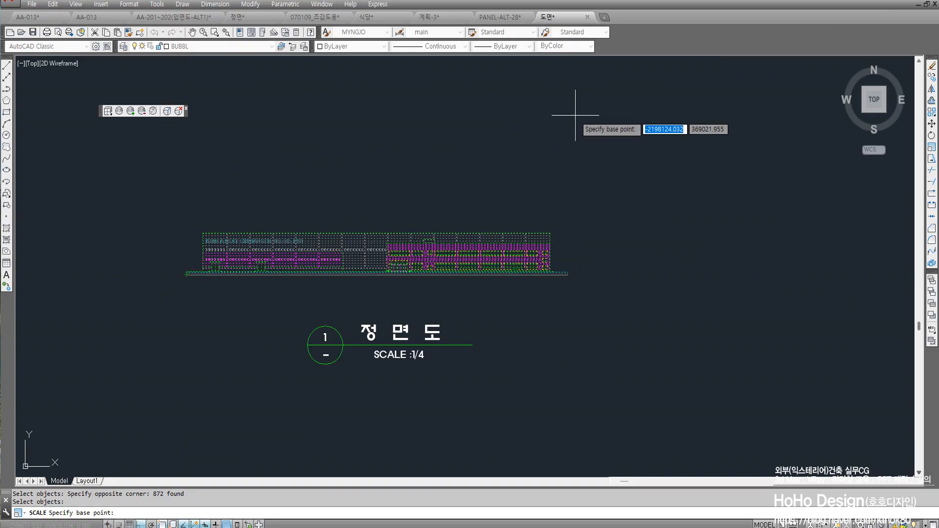
pyautogui.click(187, 274)
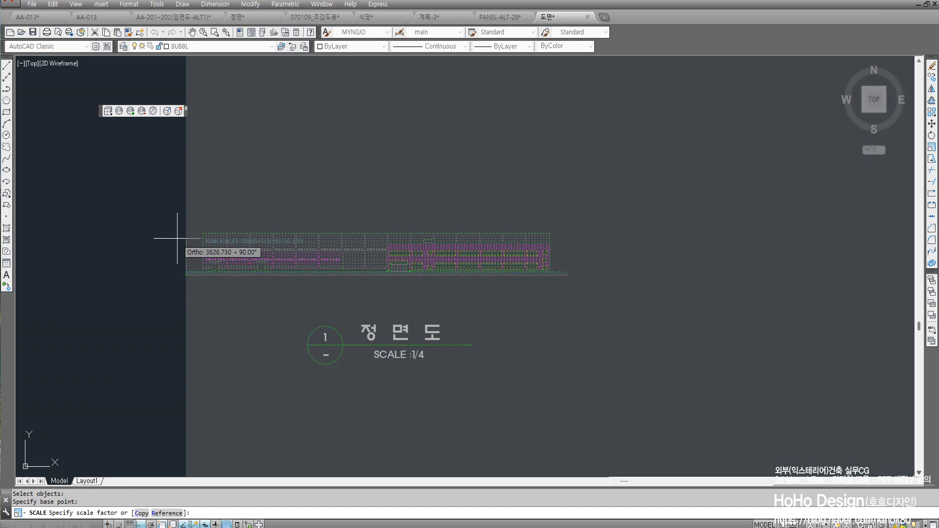
pyautogui.write('4')
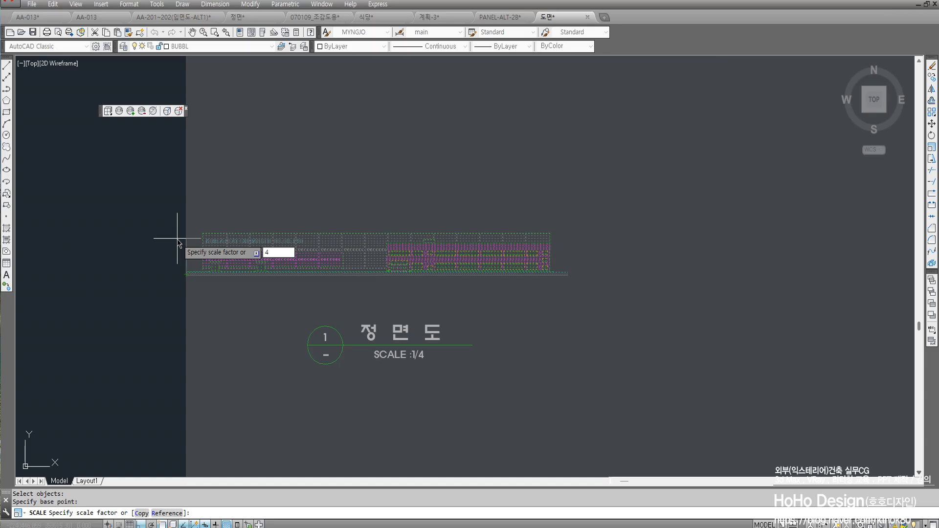
pyautogui.press('Return')
pyautogui.scroll(-5, 489, 255)
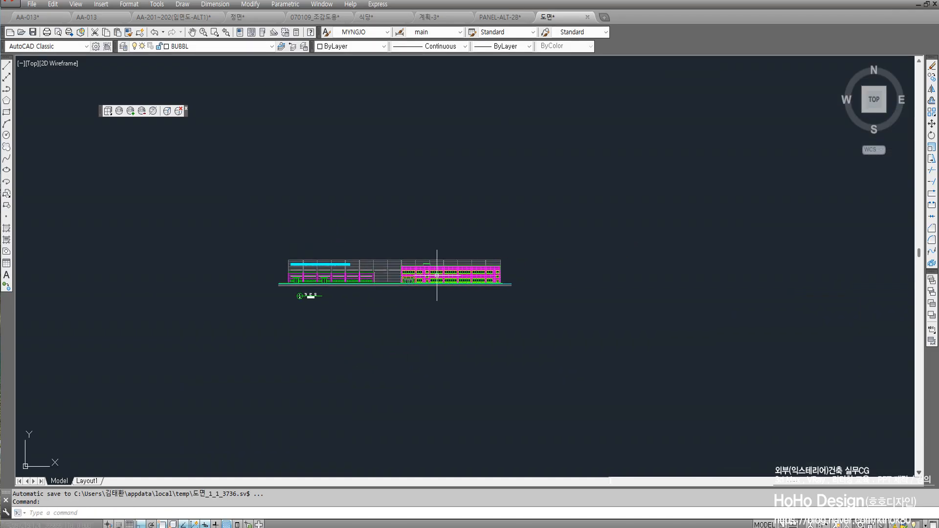
# - Erase the drawing title, its number bubble and the scale note below the enlarged elevation
pyautogui.scroll(7, 337, 266)
pyautogui.scroll(-4, 281, 281)
pyautogui.moveTo(264, 290); pyautogui.dragTo(341, 268, button='middle')
pyautogui.scroll(2, 413, 277)
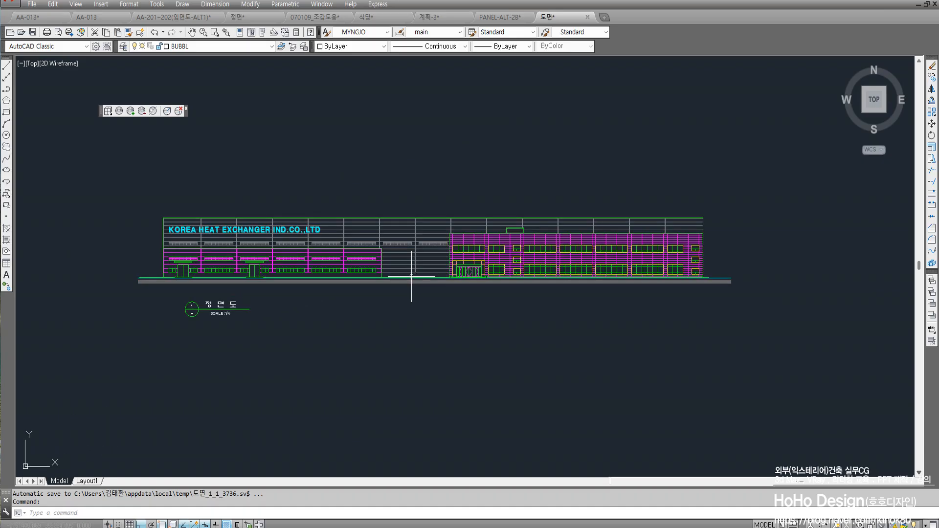
pyautogui.moveTo(413, 276); pyautogui.dragTo(410, 321, button='middle')
pyautogui.press('Escape')
pyautogui.press('Escape')
pyautogui.write('E')
pyautogui.press('Return')
pyautogui.click(309, 374)
pyautogui.click(148, 341)
pyautogui.press('Return')
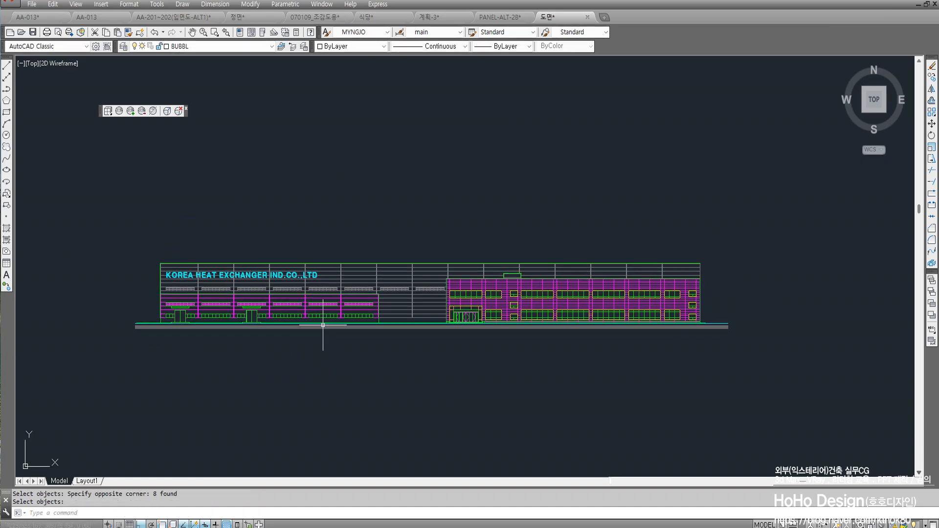
# - Purge all unused items from the drawing with PURGE and close its dialog
pyautogui.press('Escape')
pyautogui.press('Escape')
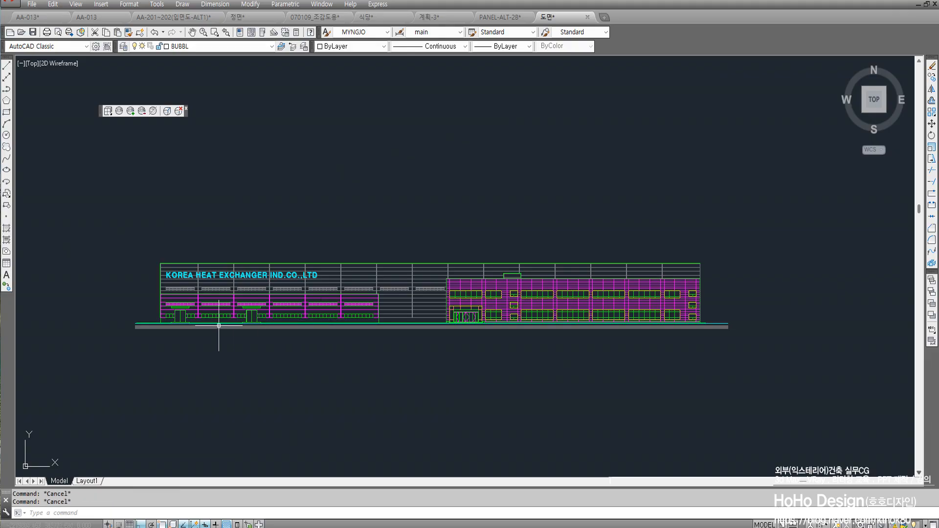
pyautogui.write('PURGE')
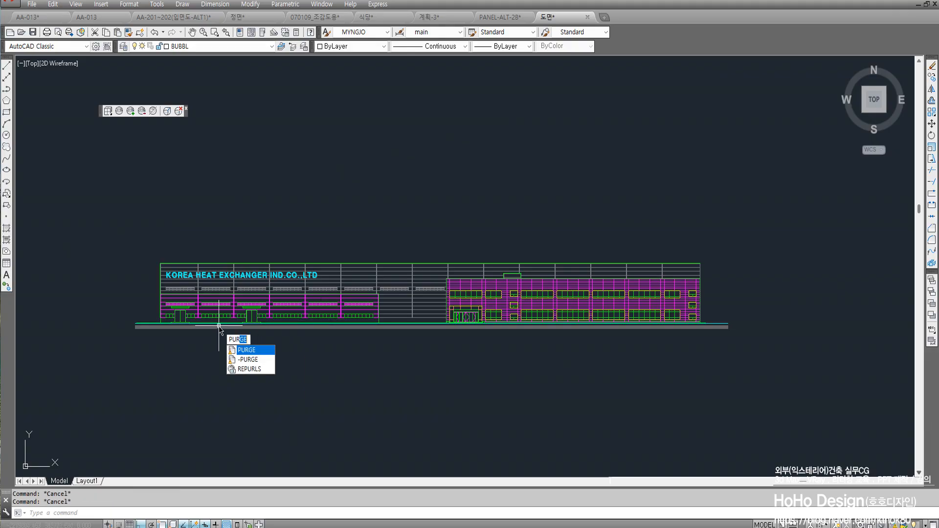
pyautogui.press('Return')
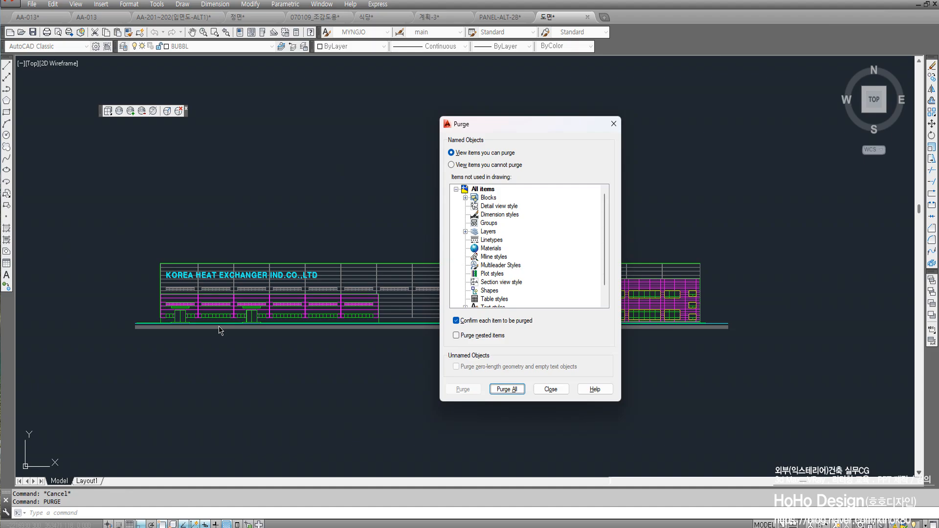
pyautogui.click(508, 390)
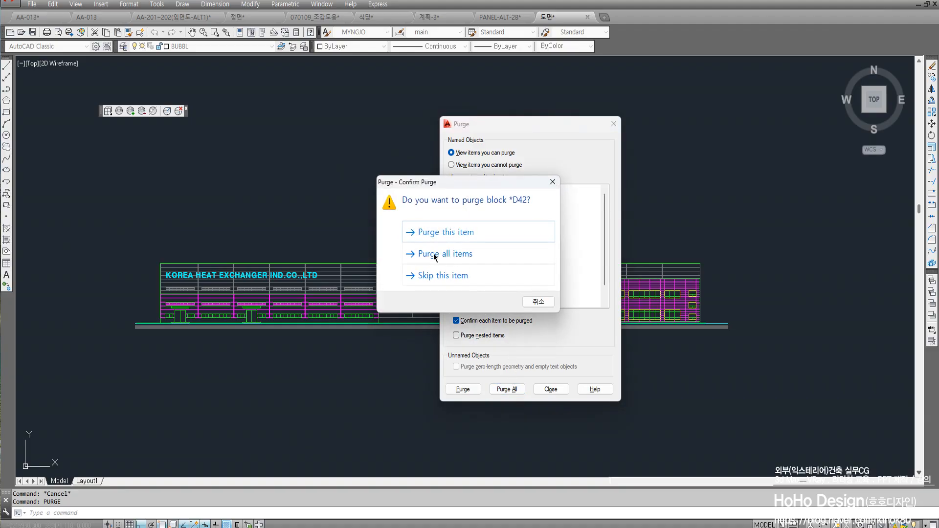
pyautogui.click(458, 258)
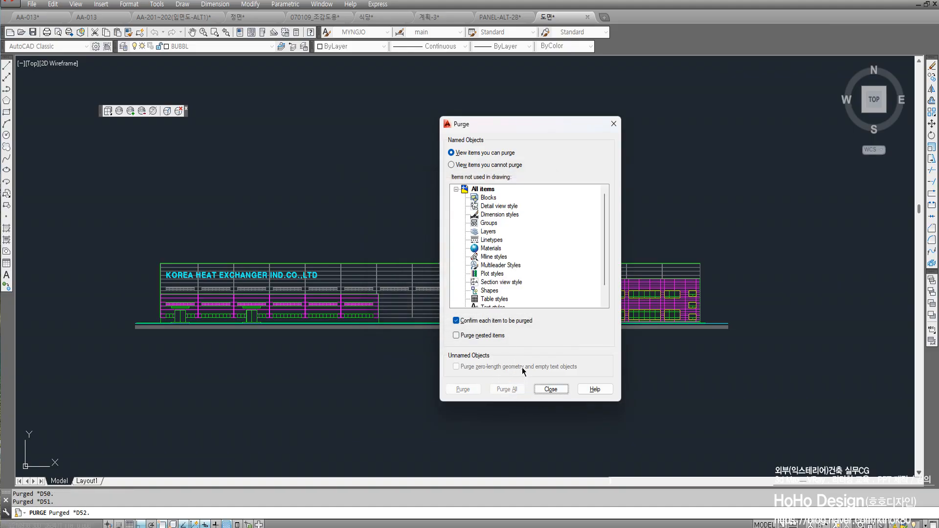
pyautogui.click(552, 389)
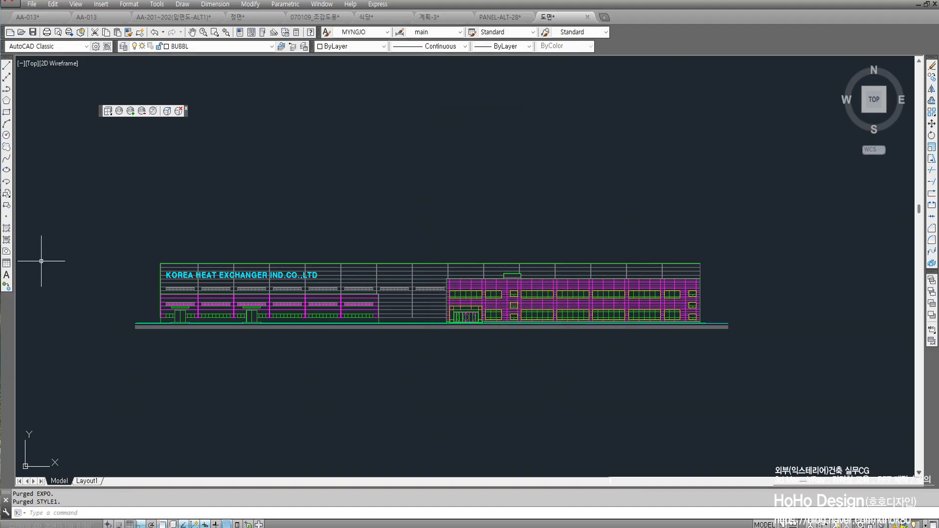
# - Run the 3W export routine on the entire front elevation
pyautogui.moveTo(371, 262); pyautogui.dragTo(406, 249, button='middle')
pyautogui.press('Escape')
pyautogui.press('Escape')
pyautogui.write('3w')
pyautogui.press('Return')
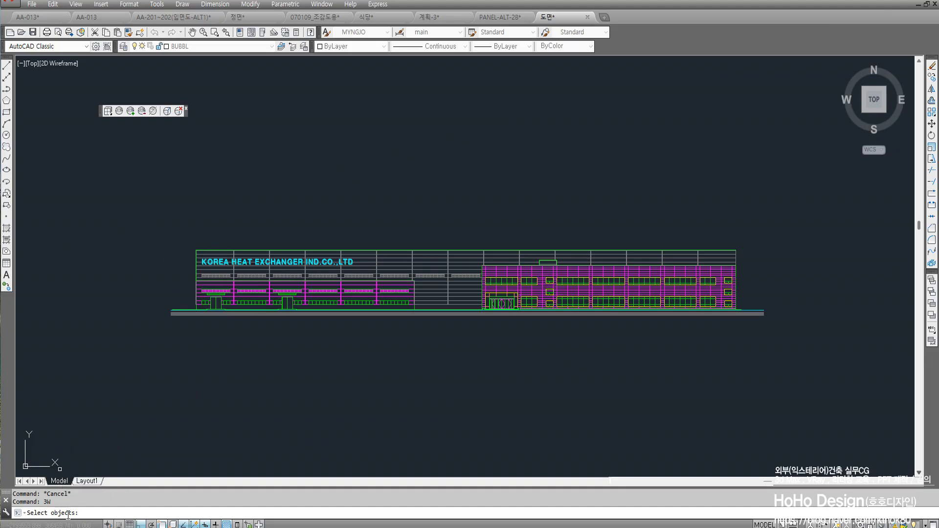
pyautogui.click(143, 228)
pyautogui.click(878, 366)
pyautogui.press('space')
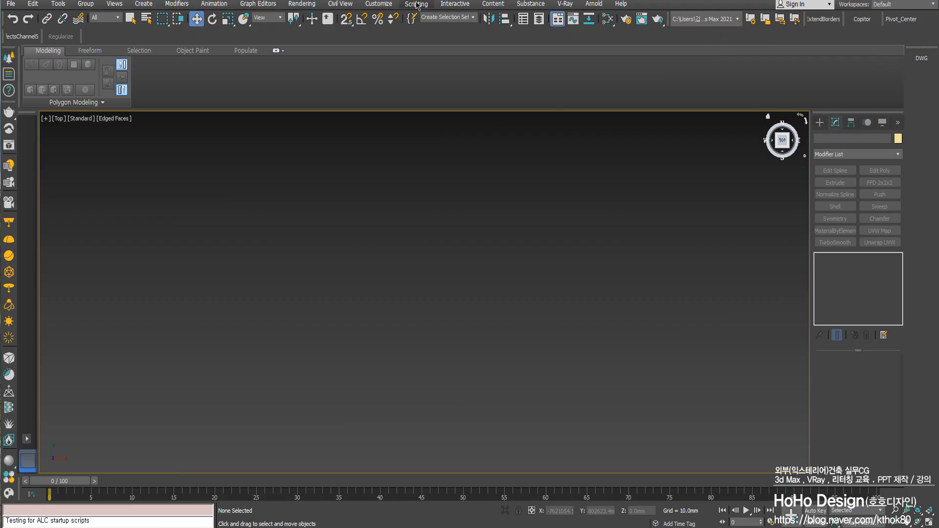
# - In 3ds Max, examine the DWG action of the DWG_Import category in the toolbar customization settings
pyautogui.click(379, 4)
pyautogui.click(396, 22)
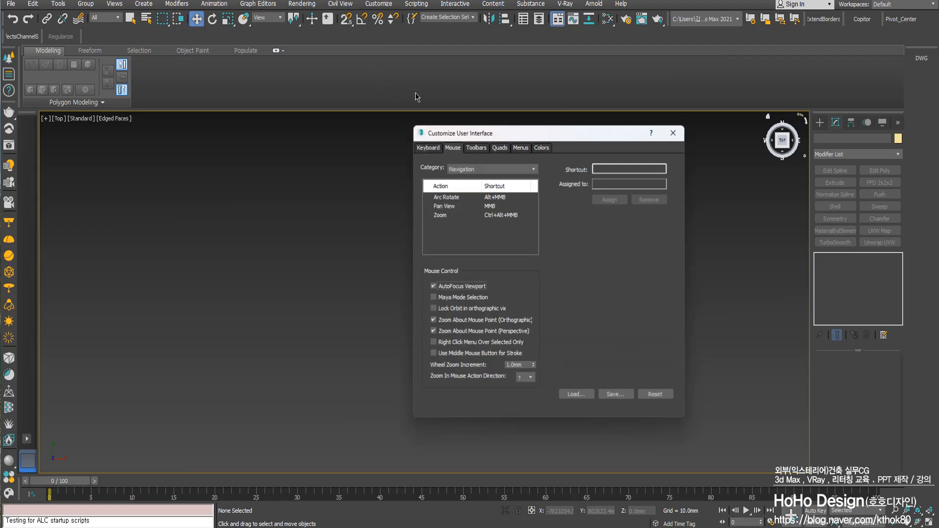
pyautogui.click(429, 150)
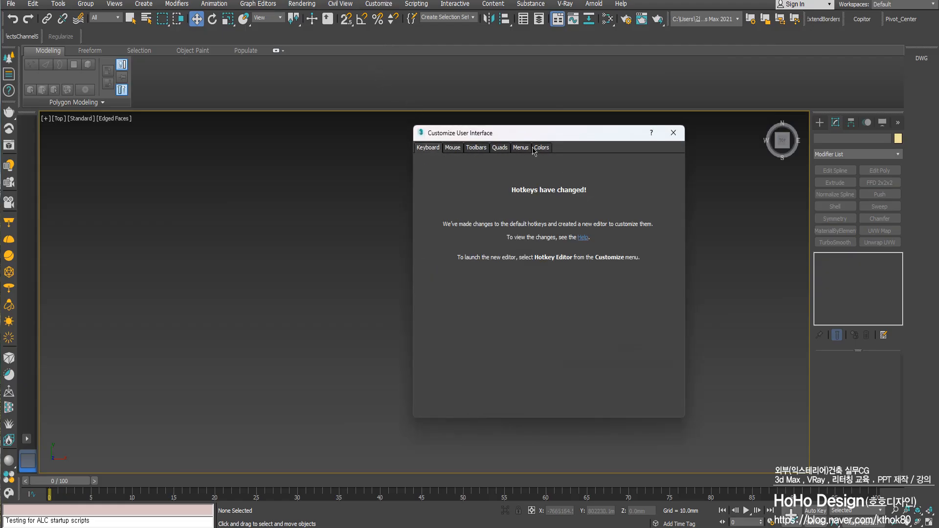
pyautogui.click(476, 148)
pyautogui.click(476, 184)
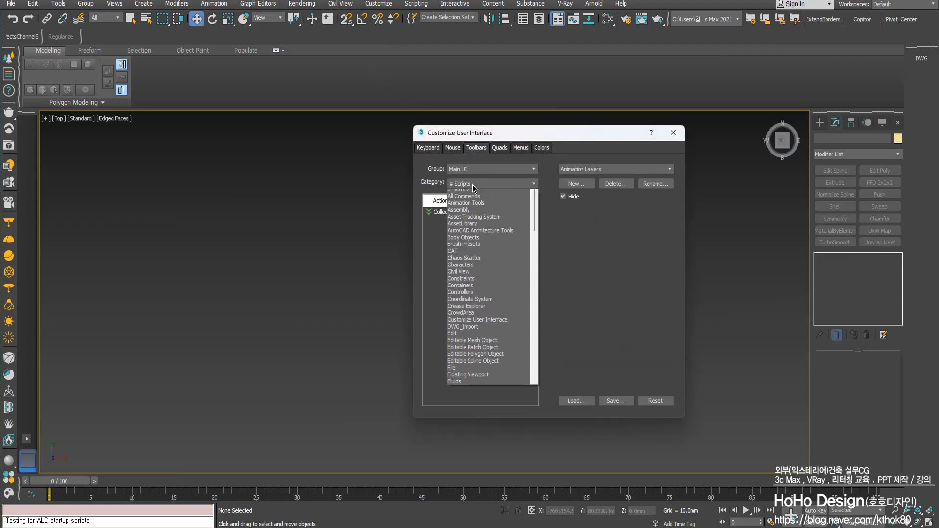
pyautogui.scroll(-4, 512, 271)
pyautogui.scroll(4, 488, 318)
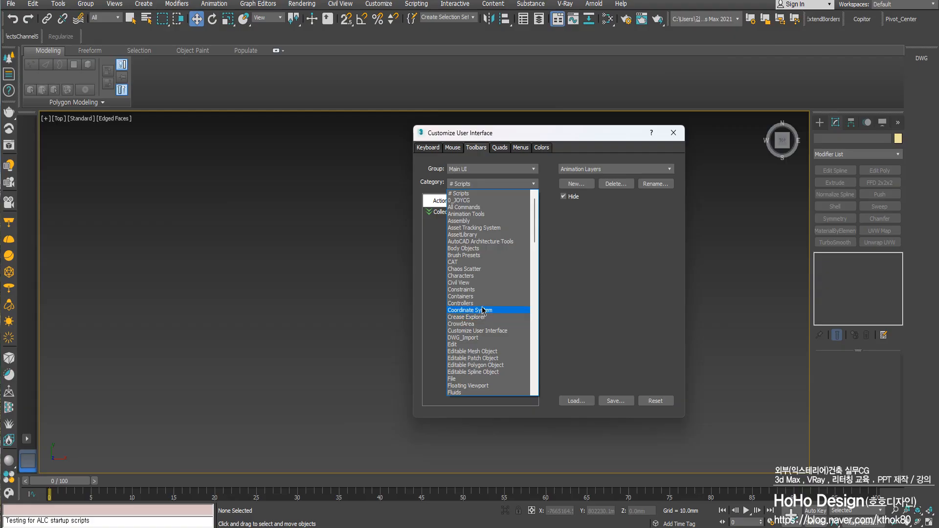
pyautogui.click(461, 344)
pyautogui.click(470, 184)
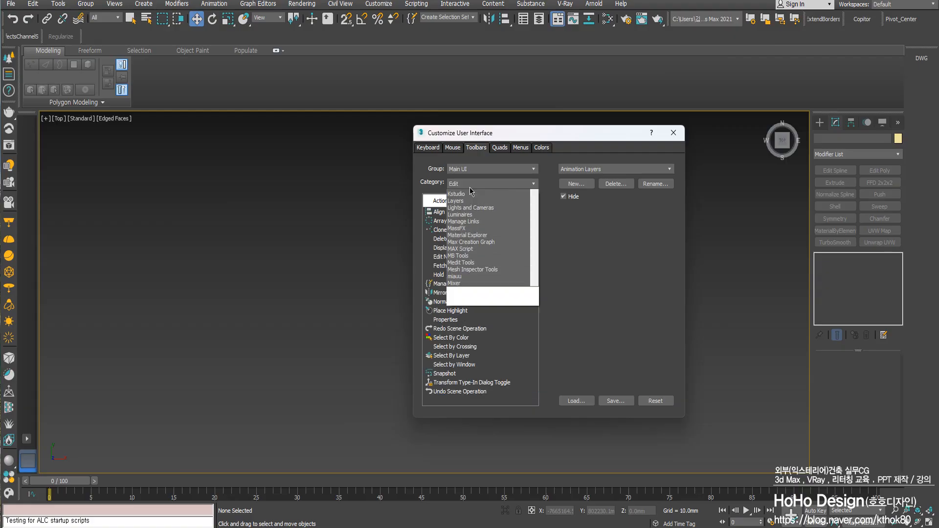
pyautogui.scroll(6, 460, 277)
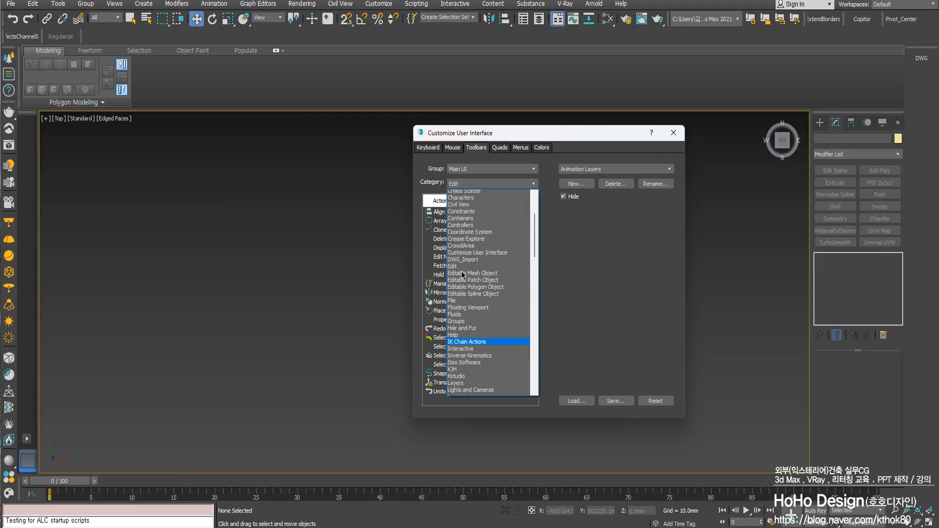
pyautogui.click(463, 342)
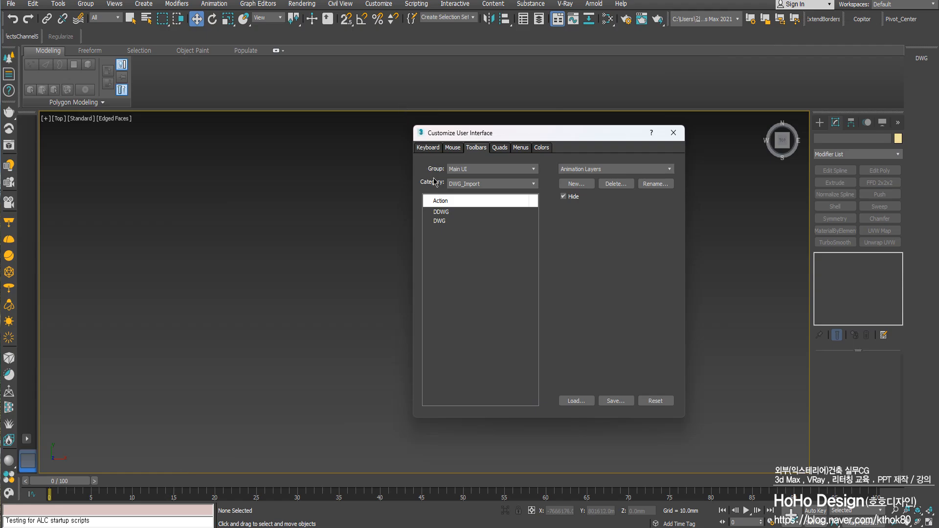
pyautogui.click(442, 221)
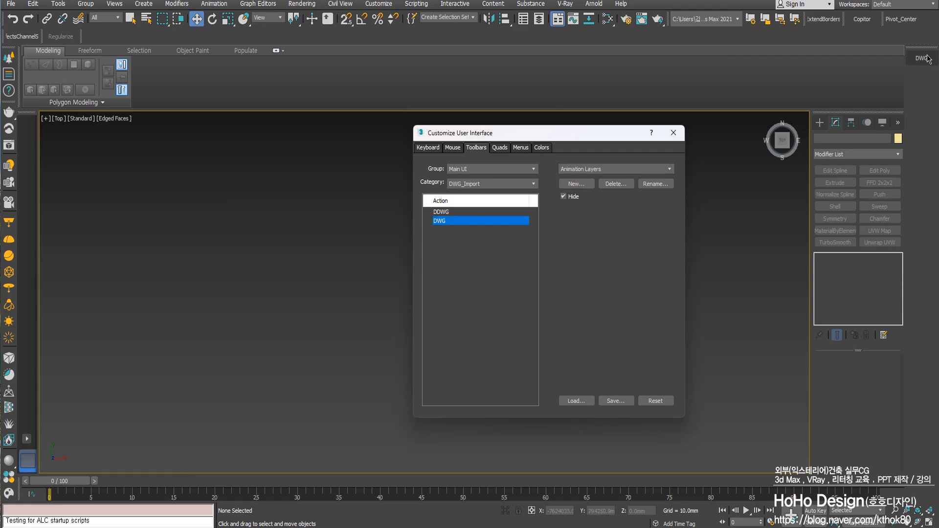
# - View the naming dialog for a new toolbar, dismiss it and close the interface customization window
pyautogui.click(573, 184)
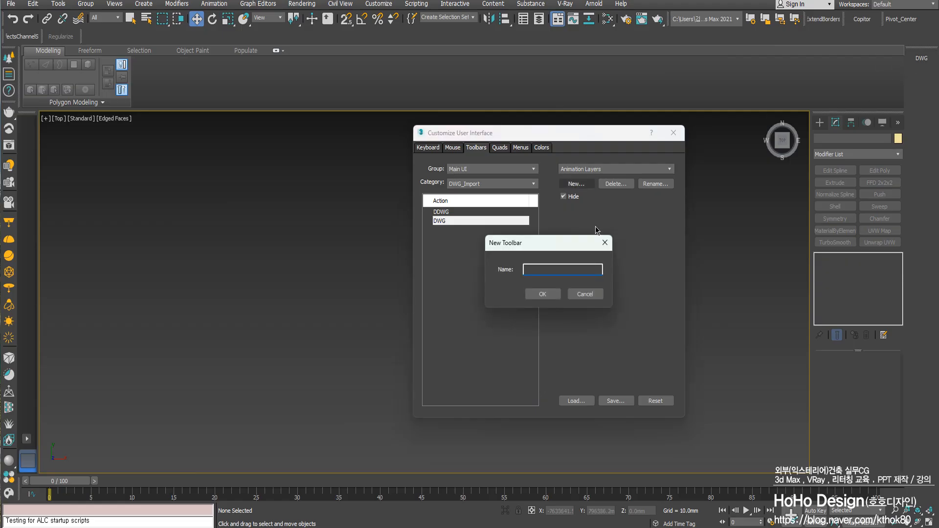
pyautogui.click(606, 243)
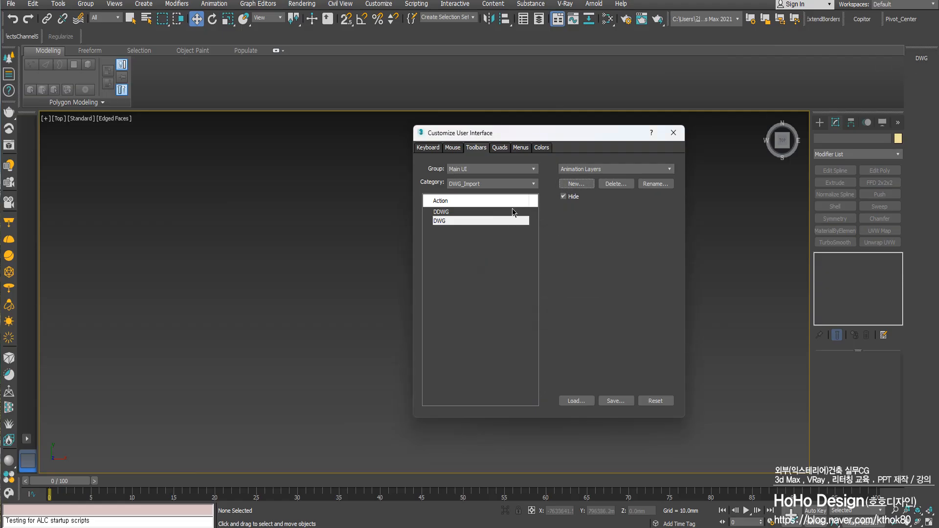
pyautogui.click(674, 133)
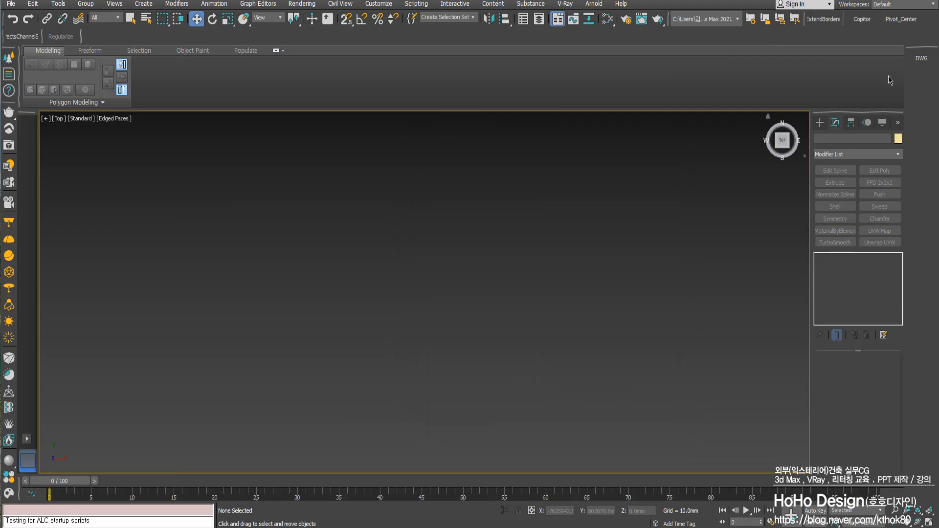
# - Import the exported front elevation into the Top viewport with the DWG script
pyautogui.click(921, 59)
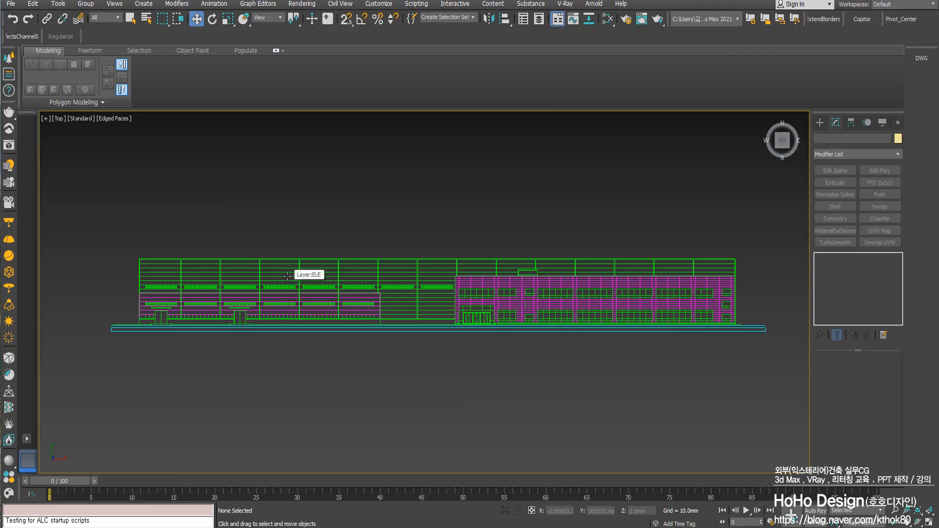
pyautogui.click(11, 4)
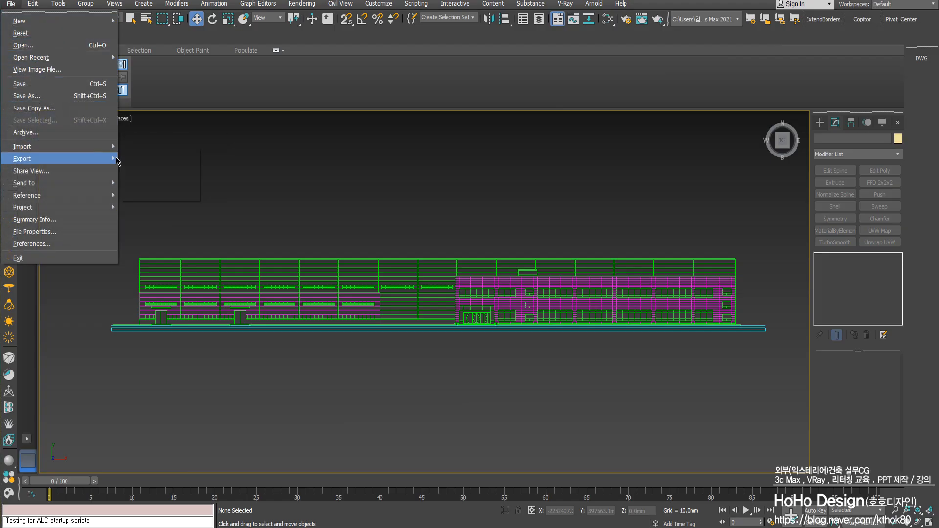
pyautogui.moveTo(92, 151)
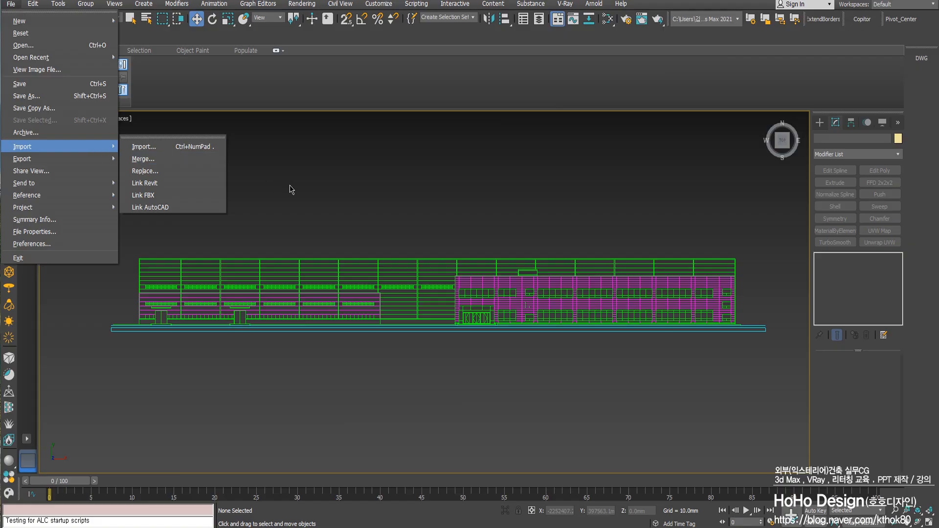
pyautogui.click(332, 207)
pyautogui.moveTo(72, 237); pyautogui.dragTo(790, 389)
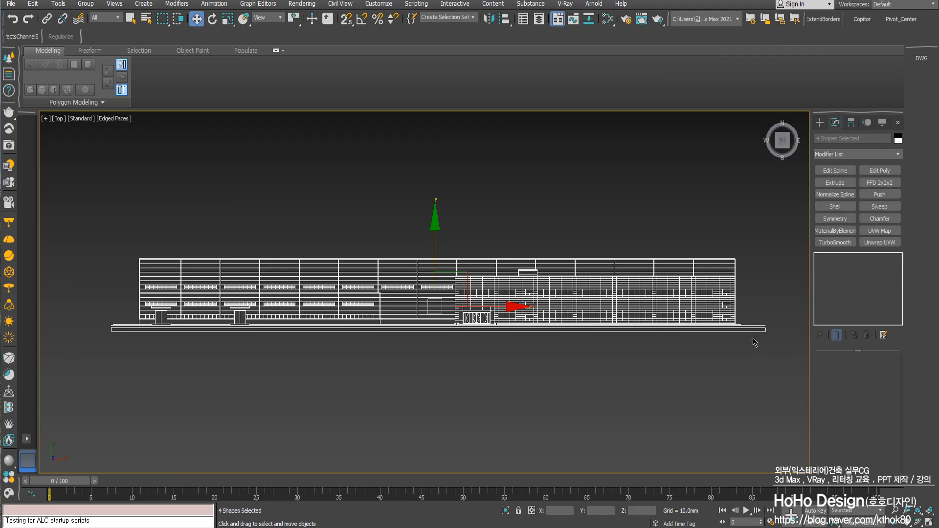
pyautogui.hotkey('ctrl', 'g')
pyautogui.write('@')
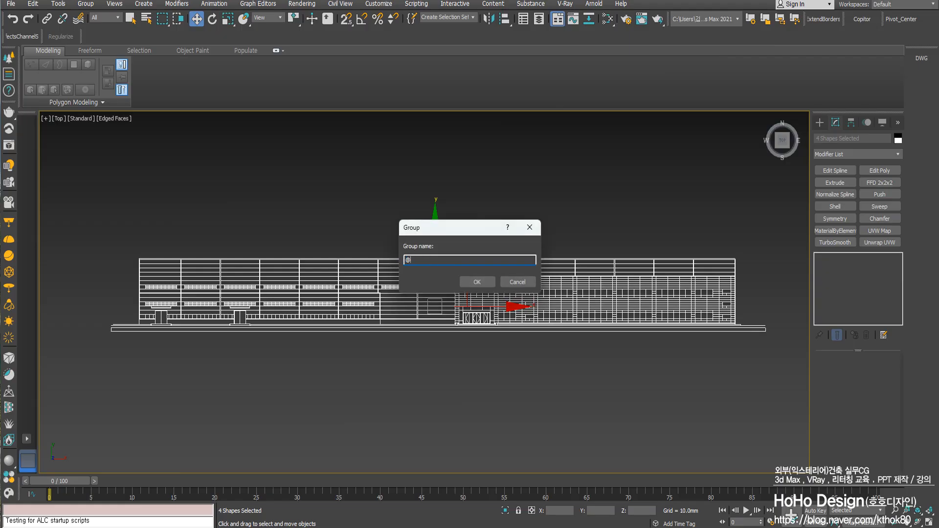
pyautogui.write('정면도')
pyautogui.press('Return')
pyautogui.click(320, 390)
pyautogui.click(250, 329)
pyautogui.rightClick(267, 289)
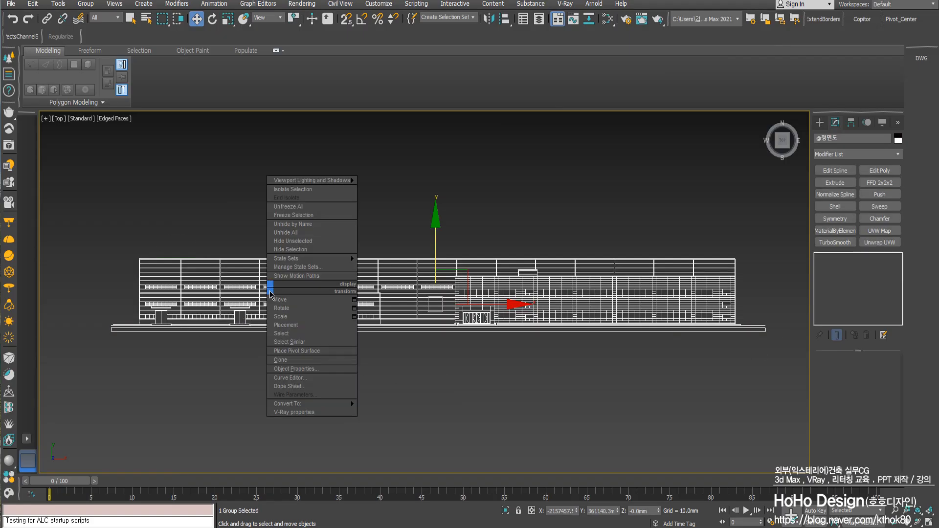
pyautogui.click(228, 322)
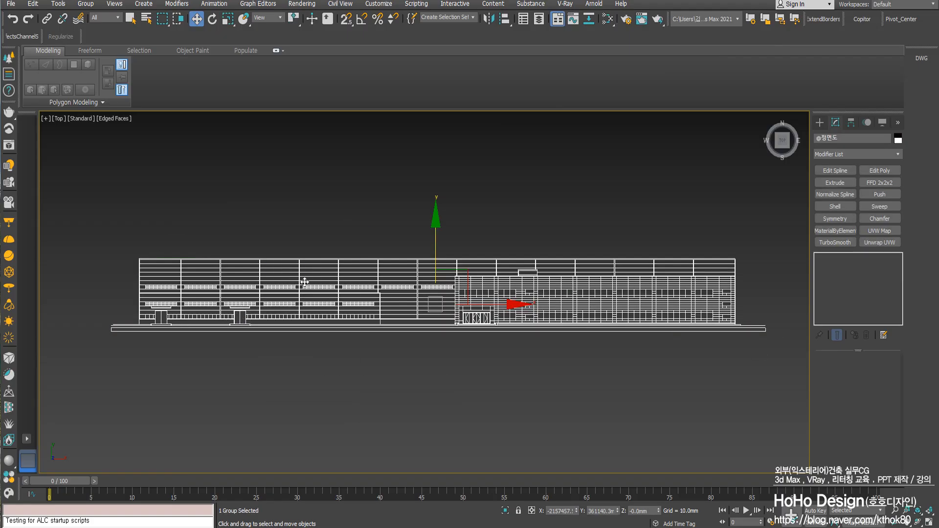
pyautogui.press('e')
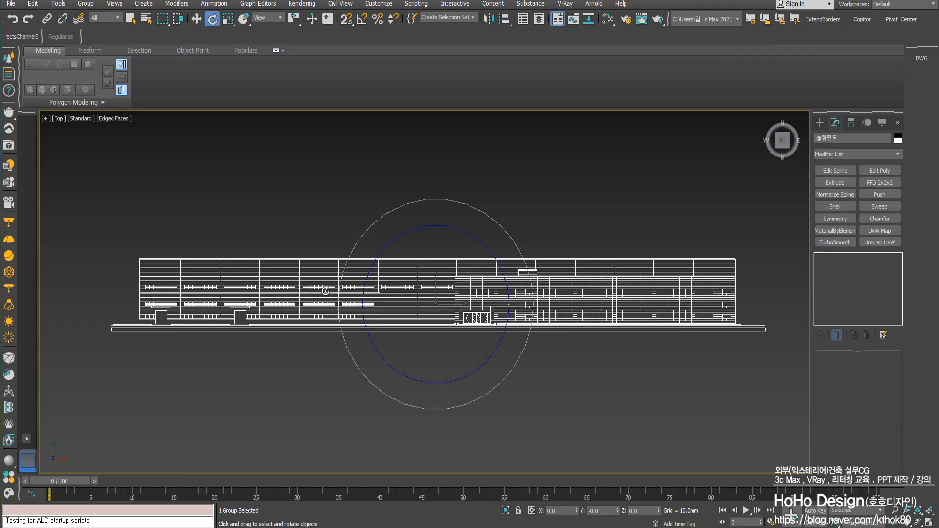
pyautogui.press('a')
pyautogui.moveTo(435, 240); pyautogui.dragTo(439, 281)
pyautogui.hotkey('ctrl', 'z')
pyautogui.moveTo(448, 296); pyautogui.dragTo(422, 297, button='middle')
pyautogui.scroll(5, 422, 297)
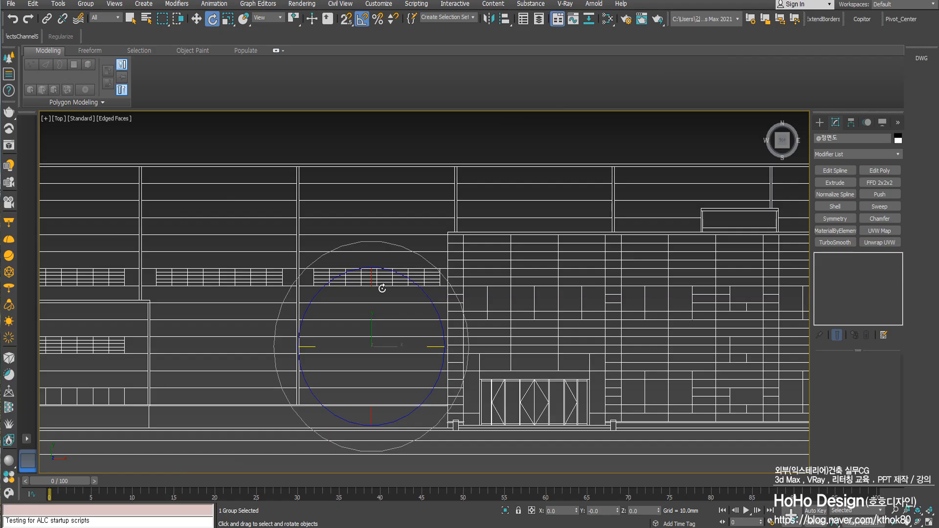
pyautogui.moveTo(373, 289); pyautogui.dragTo(369, 339)
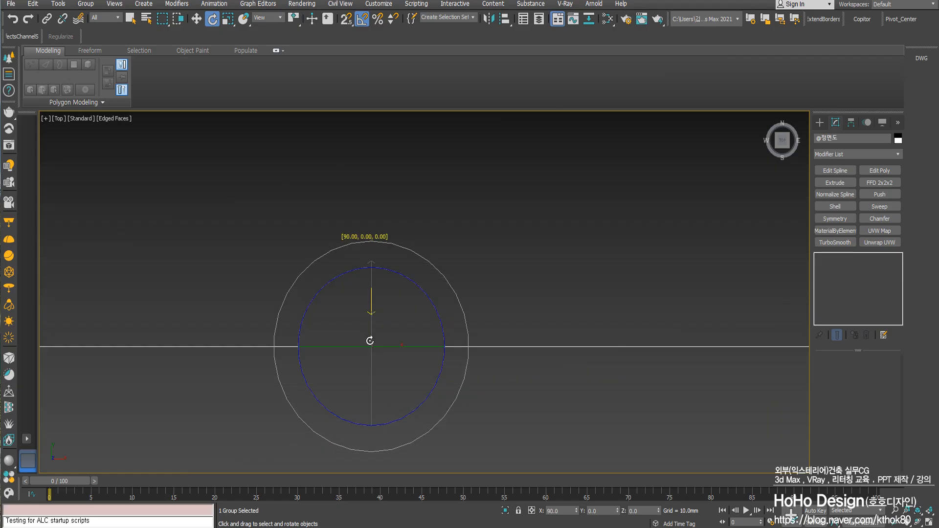
pyautogui.press('w')
pyautogui.press('f')
pyautogui.press('z')
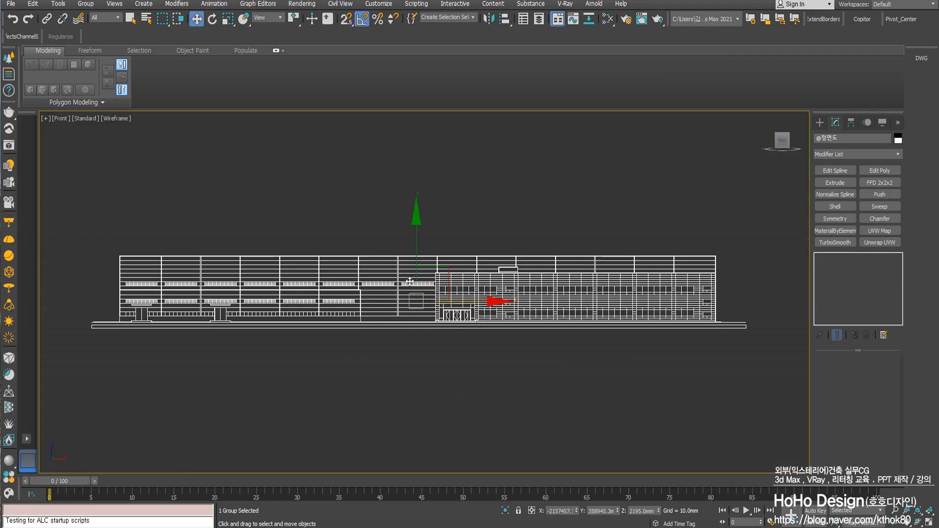
# - Move the elevation group to the world origin by setting its absolute X, Y and Z to 0.0 mm
pyautogui.rightClick(197, 20)
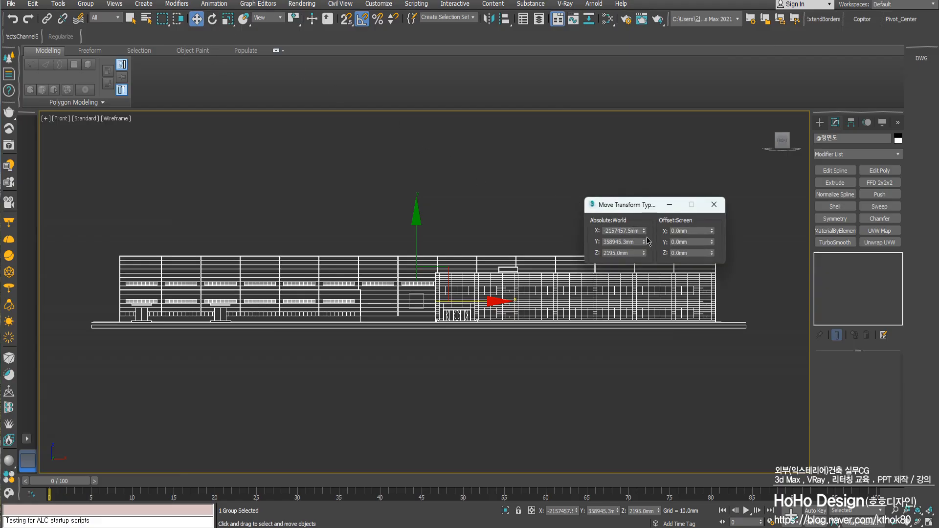
pyautogui.rightClick(643, 231)
pyautogui.rightClick(644, 241)
pyautogui.rightClick(644, 253)
pyautogui.click(714, 204)
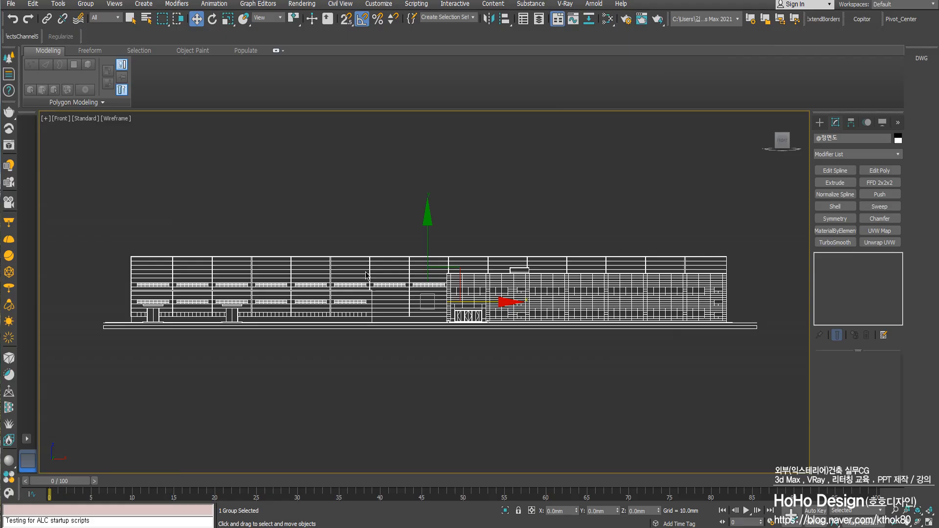
# - Inspect the moved elevation in the Front view and check its absolute world coordinates
pyautogui.scroll(-5, 371, 308)
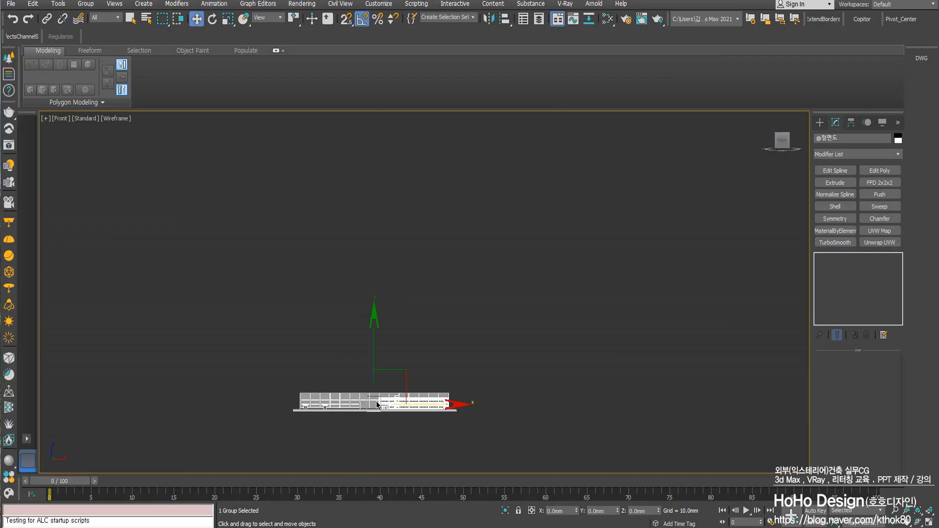
pyautogui.moveTo(376, 405); pyautogui.dragTo(400, 335, button='middle')
pyautogui.scroll(5, 400, 336)
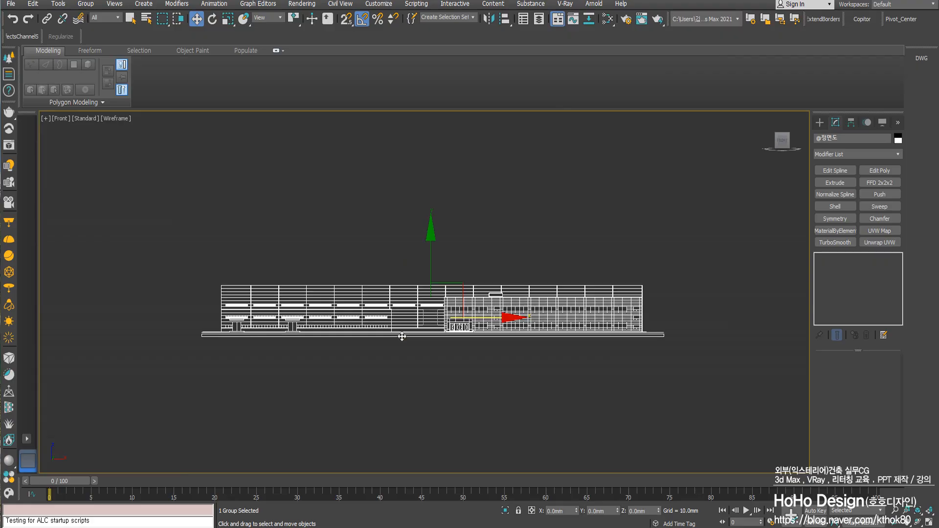
pyautogui.scroll(4, 400, 336)
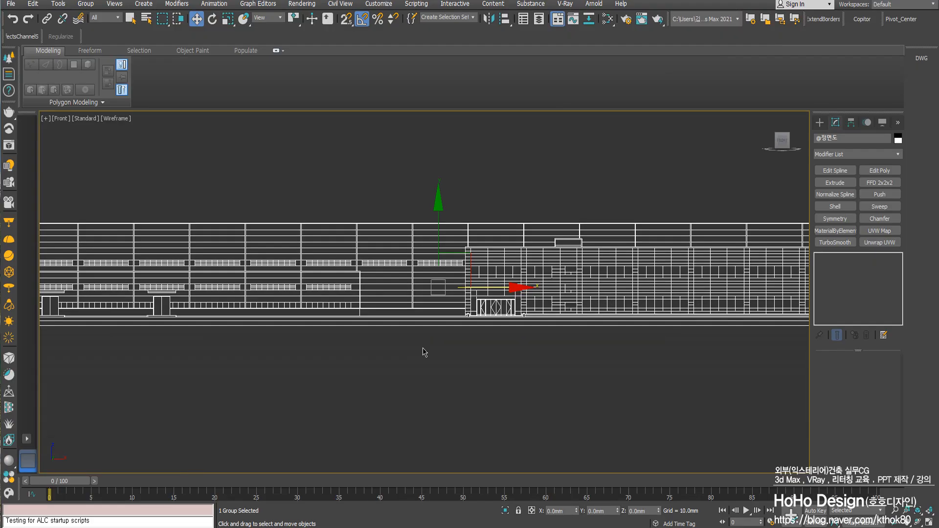
pyautogui.rightClick(196, 20)
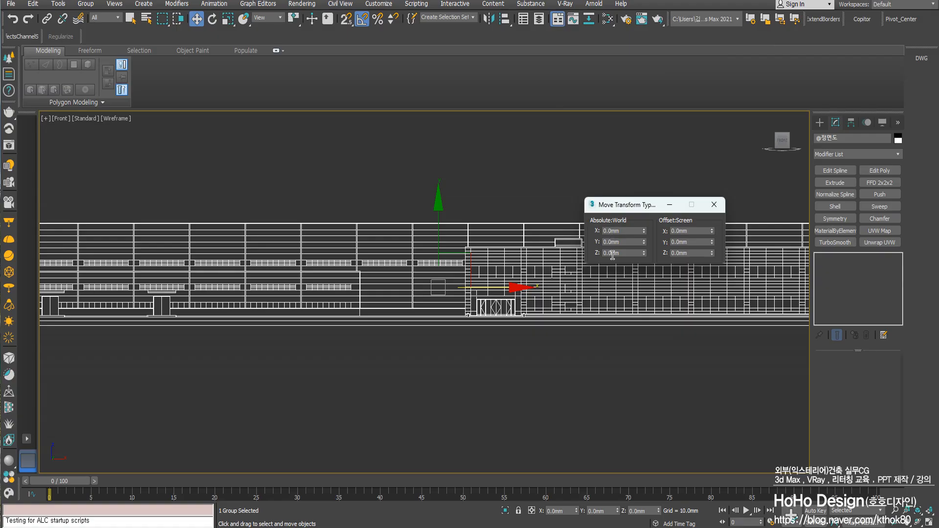
pyautogui.click(714, 204)
pyautogui.scroll(-5, 426, 246)
pyautogui.scroll(5, 397, 246)
pyautogui.moveTo(393, 249); pyautogui.dragTo(396, 273, button='middle')
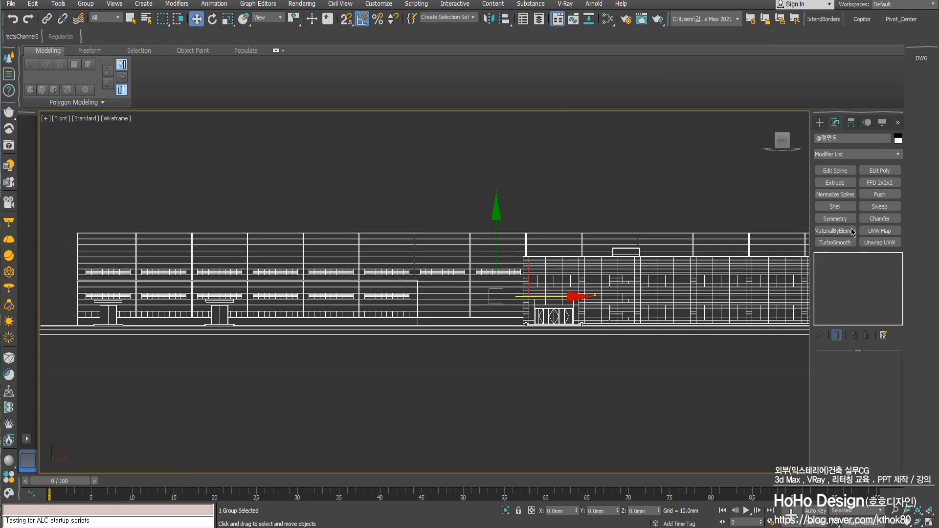
pyautogui.moveTo(528, 262); pyautogui.dragTo(549, 263, button='middle')
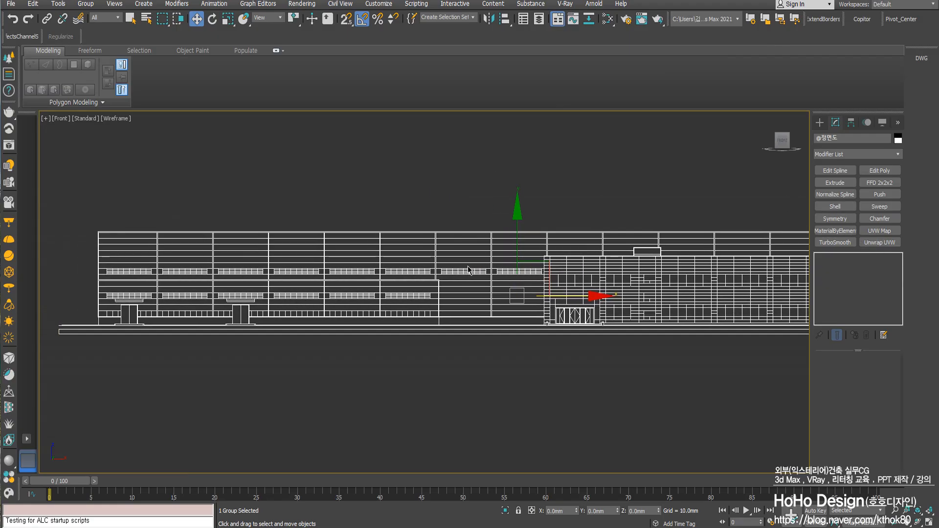
pyautogui.rightClick(422, 265)
pyautogui.click(445, 190)
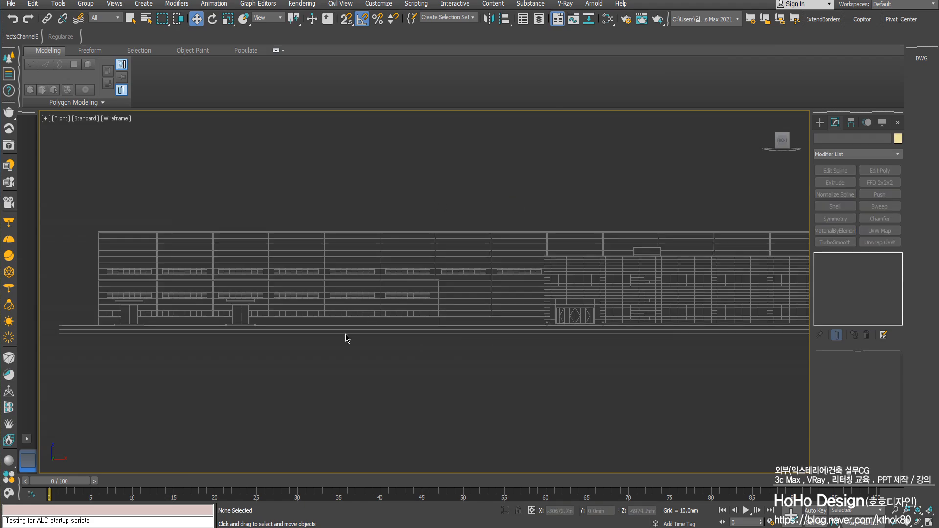
# - Undo the freeze of the elevation group and its move to the world origin
pyautogui.hotkey('ctrl', 'z')
pyautogui.hotkey('ctrl', 'z')
pyautogui.hotkey('ctrl', 'z')
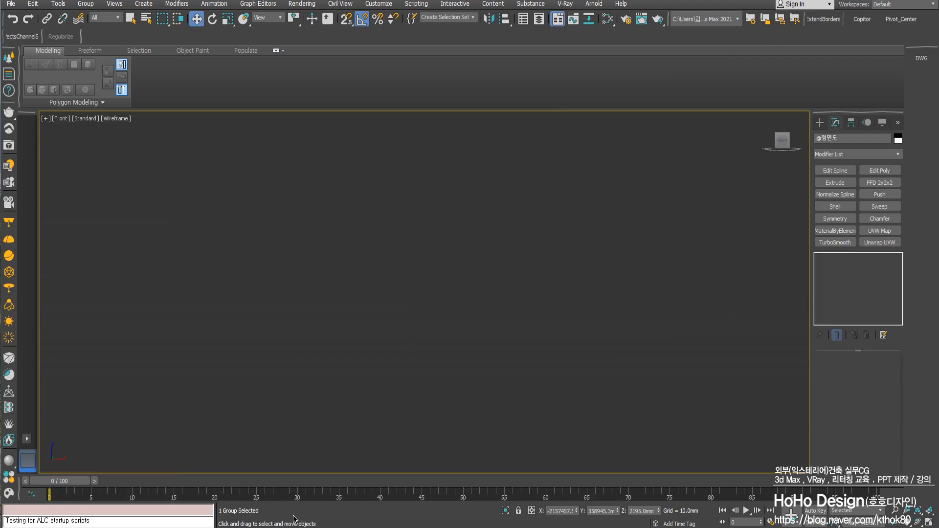
# - Switch to 도면.dwg in AutoCAD and undo the earlier edits back past the scaling of the elevation
pyautogui.click(278, 527)
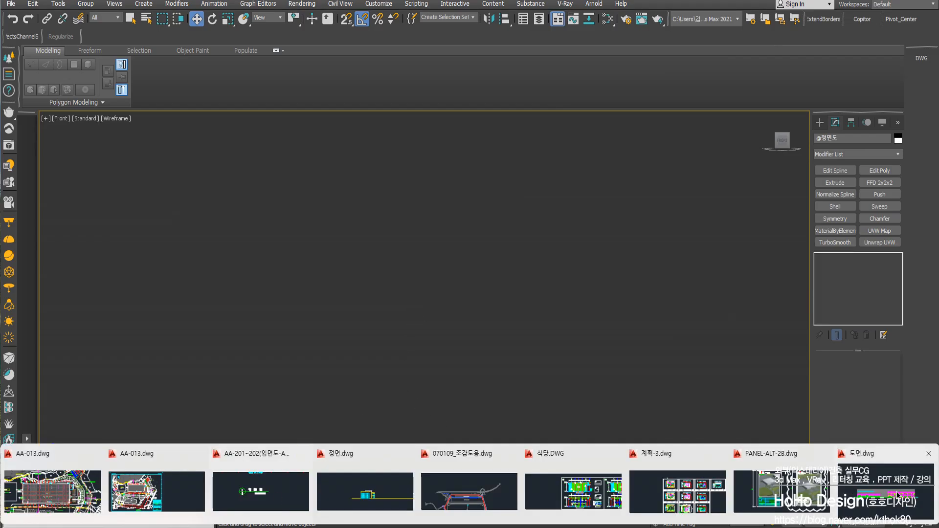
pyautogui.click(886, 505)
pyautogui.hotkey('ctrl', 'z')
pyautogui.hotkey('ctrl', 'z')
pyautogui.hotkey('ctrl', 'z')
pyautogui.hotkey('ctrl', 'z')
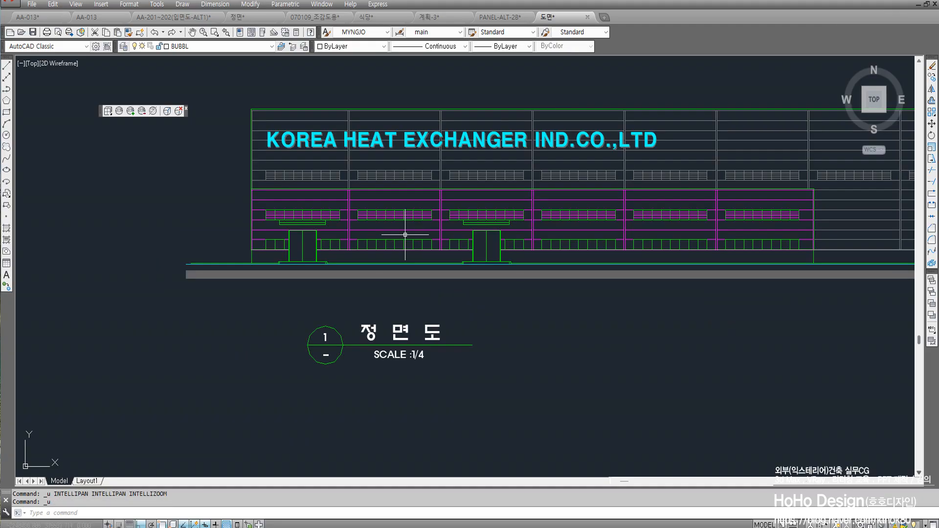
pyautogui.scroll(-4, 405, 235)
pyautogui.scroll(6, 315, 299)
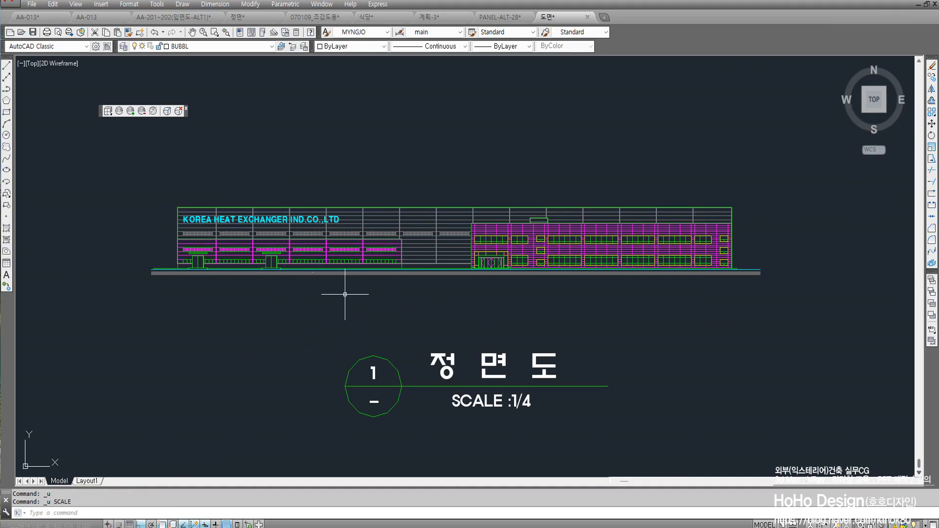
# - Run the export routine on the front elevation, leaving the drawing title and scale note out of the selection
pyautogui.press('Escape')
pyautogui.press('Escape')
pyautogui.moveTo(289, 257); pyautogui.dragTo(276, 290, button='middle')
pyautogui.write('ww')
pyautogui.press('space')
pyautogui.click(55, 198)
pyautogui.click(790, 330)
pyautogui.press('space')
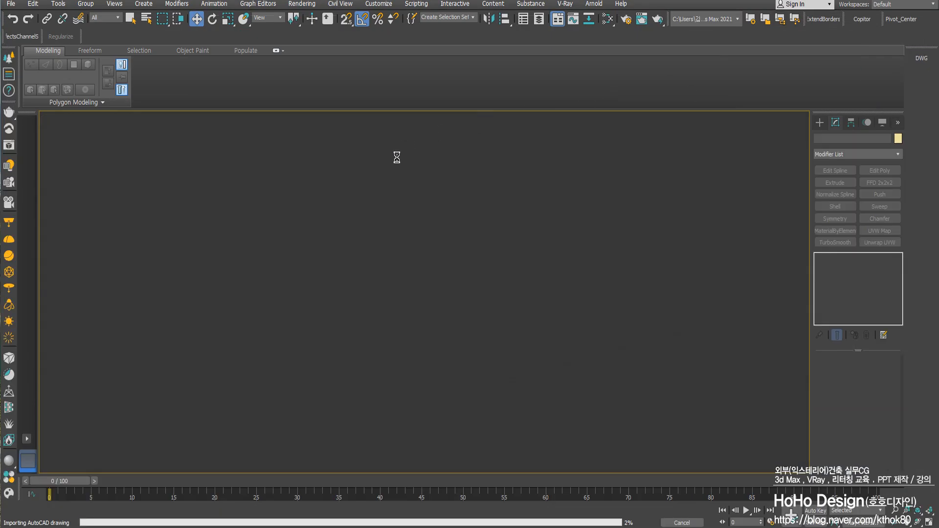
pyautogui.scroll(-5, 337, 294)
pyautogui.moveTo(158, 239); pyautogui.dragTo(638, 344)
pyautogui.hotkey('ctrl', 'g')
pyautogui.write('@')
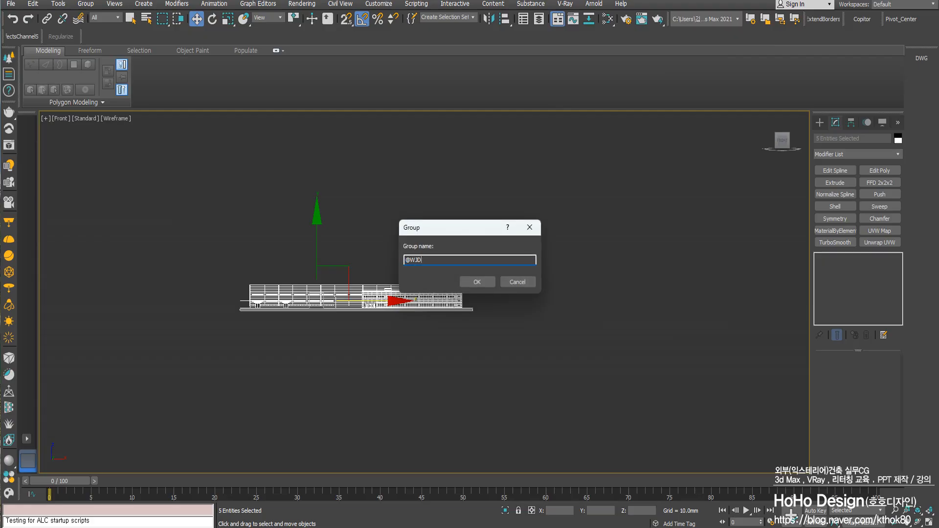
pyautogui.write('정면도')
pyautogui.press('Return')
pyautogui.moveTo(438, 284); pyautogui.dragTo(496, 275, button='middle')
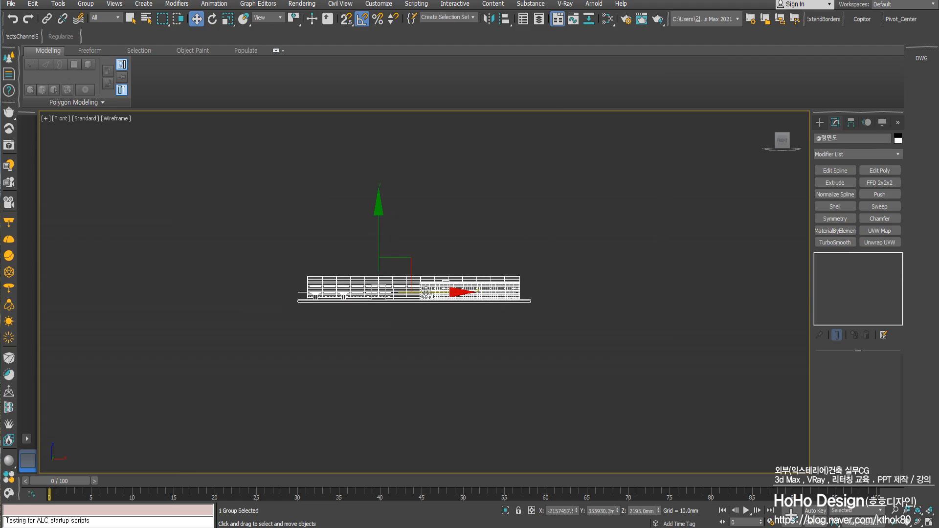
# - Open the button set configuration of the Utilities and show the last assigned utility buttons
pyautogui.click(898, 123)
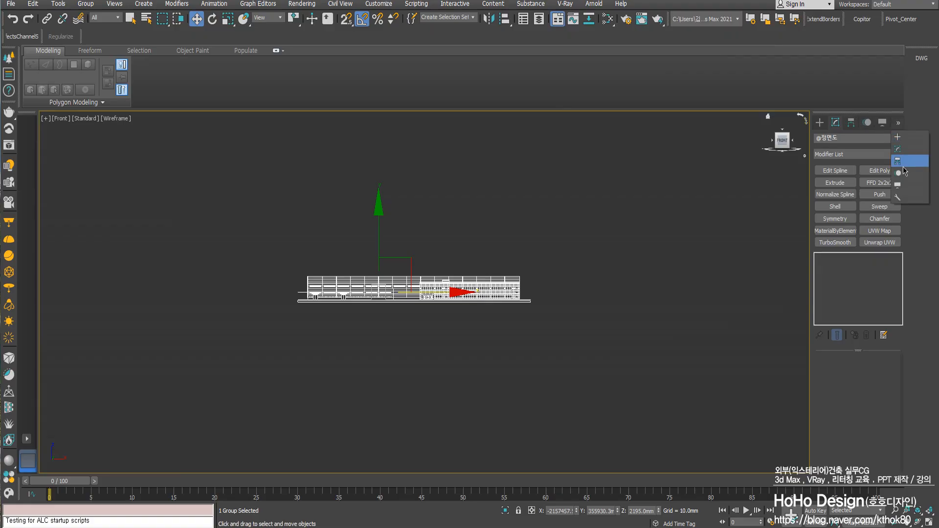
pyautogui.click(899, 197)
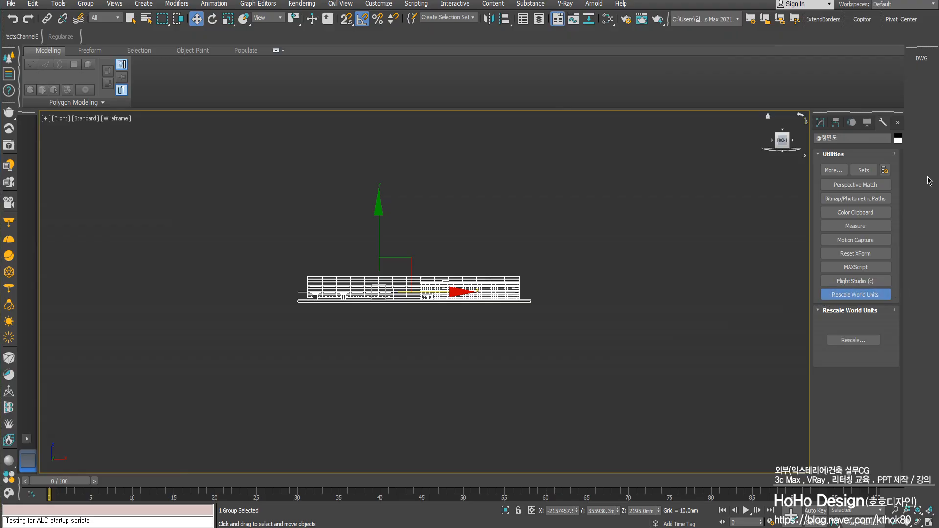
pyautogui.click(885, 170)
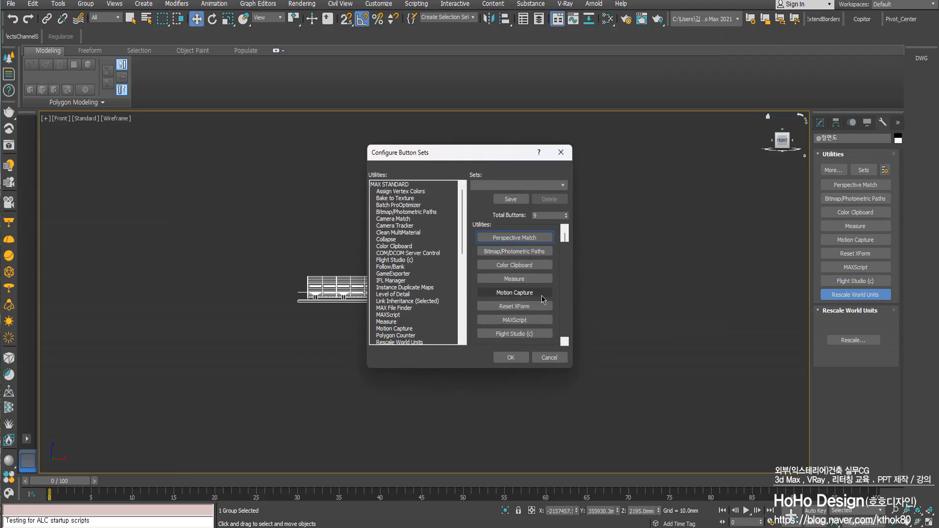
pyautogui.moveTo(565, 237); pyautogui.dragTo(564, 350)
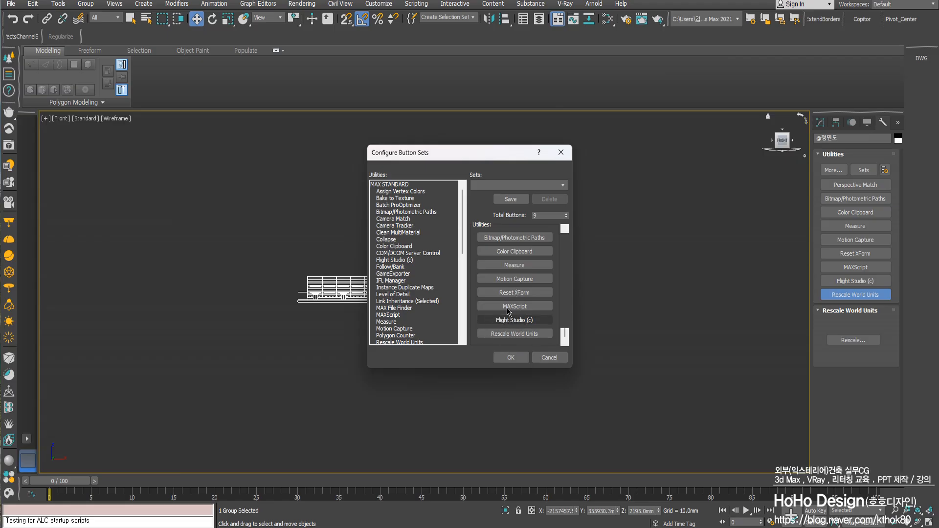
# - Raise the total number of utility buttons to 15 and set it back to 9
pyautogui.click(566, 214)
pyautogui.click(566, 213)
pyautogui.click(566, 214)
pyautogui.click(566, 213)
pyautogui.click(566, 214)
pyautogui.click(565, 214)
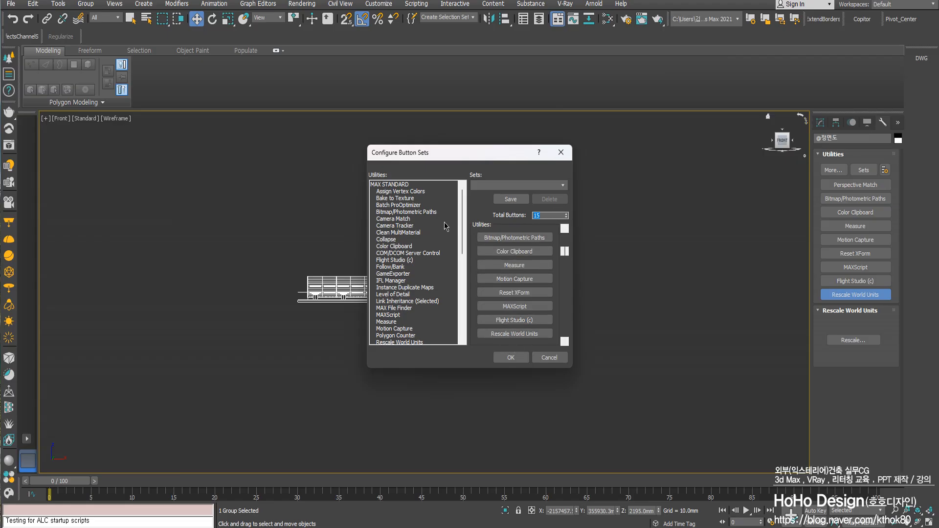
pyautogui.write('9')
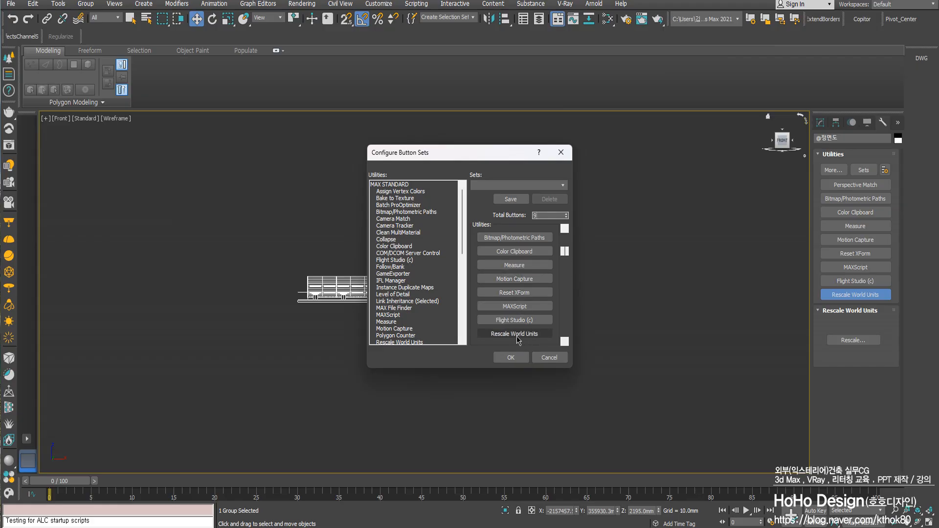
# - Clear the last utility button, assign Rescale World Units to it again and accept the button set
pyautogui.moveTo(513, 339); pyautogui.dragTo(424, 255)
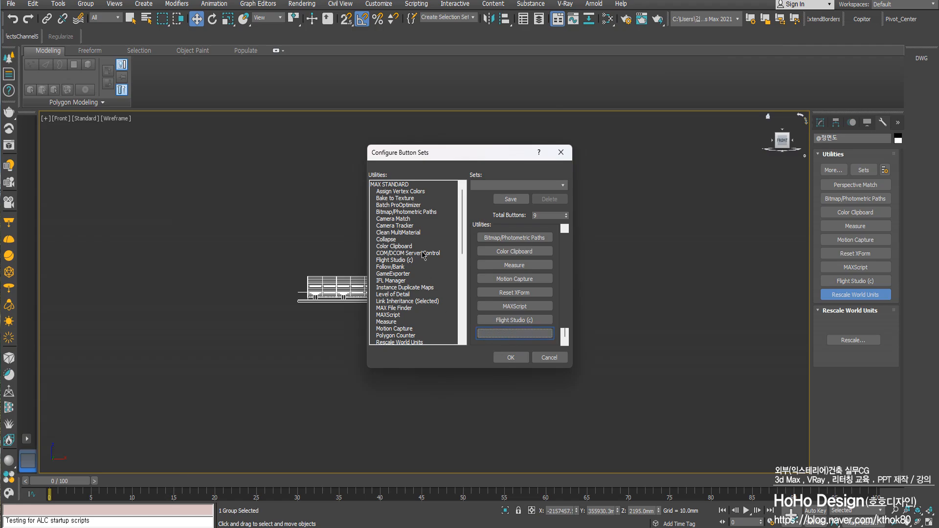
pyautogui.scroll(-4, 422, 252)
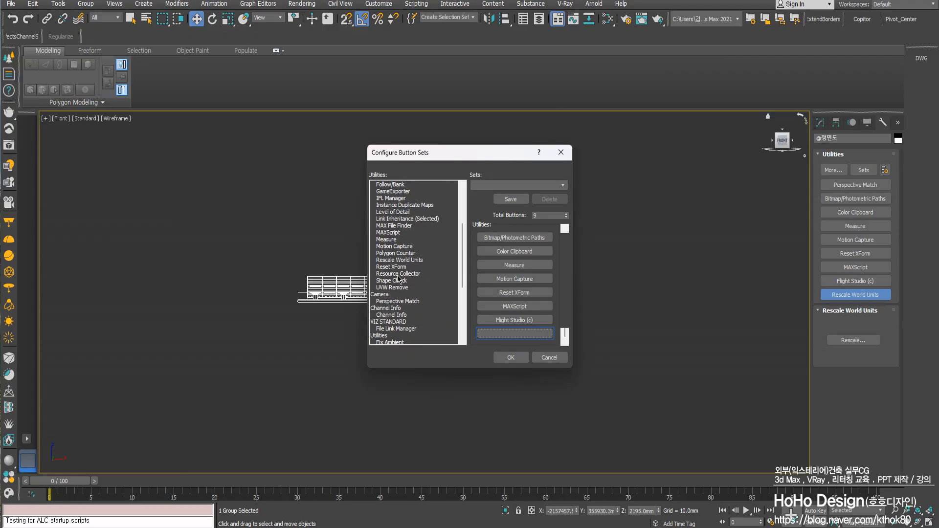
pyautogui.moveTo(391, 262); pyautogui.dragTo(509, 337)
pyautogui.click(510, 357)
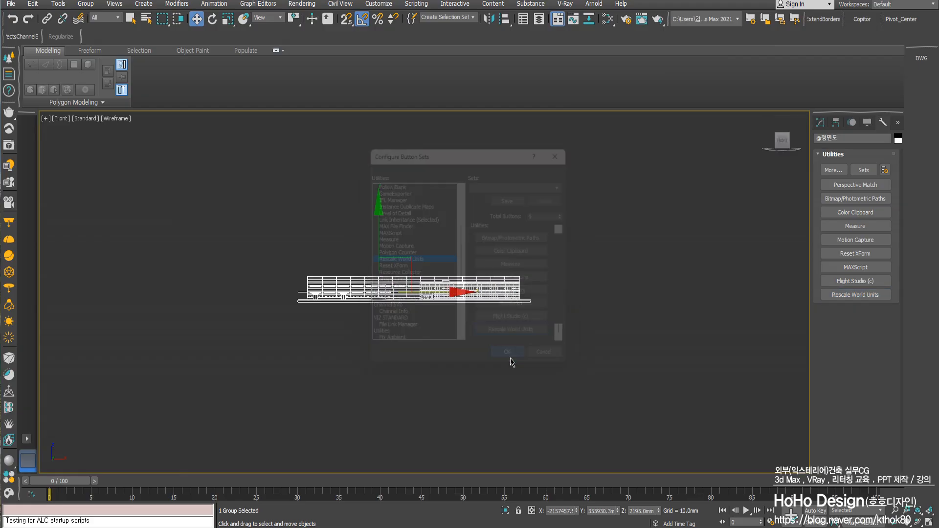
# - Start Rescale World Units for the elevation group and calculate the scale factor from the expression 60000/15000
pyautogui.click(861, 296)
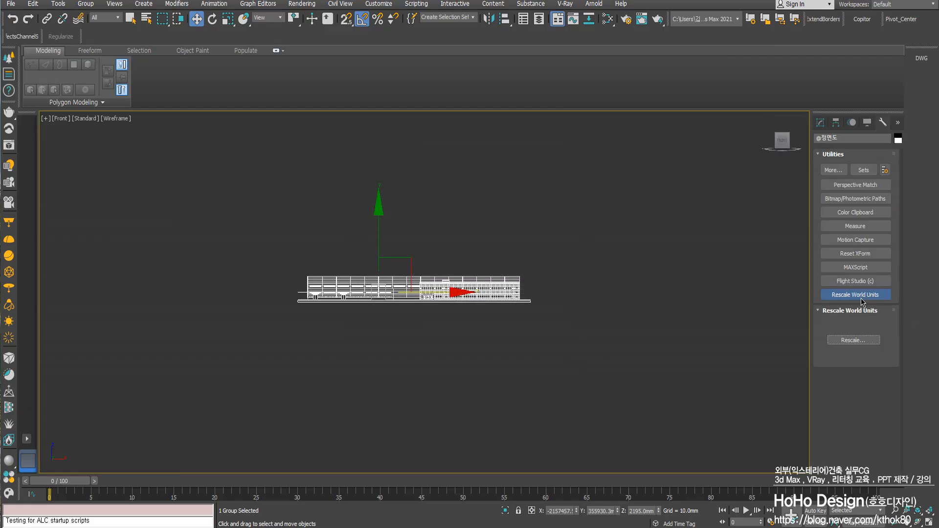
pyautogui.click(856, 341)
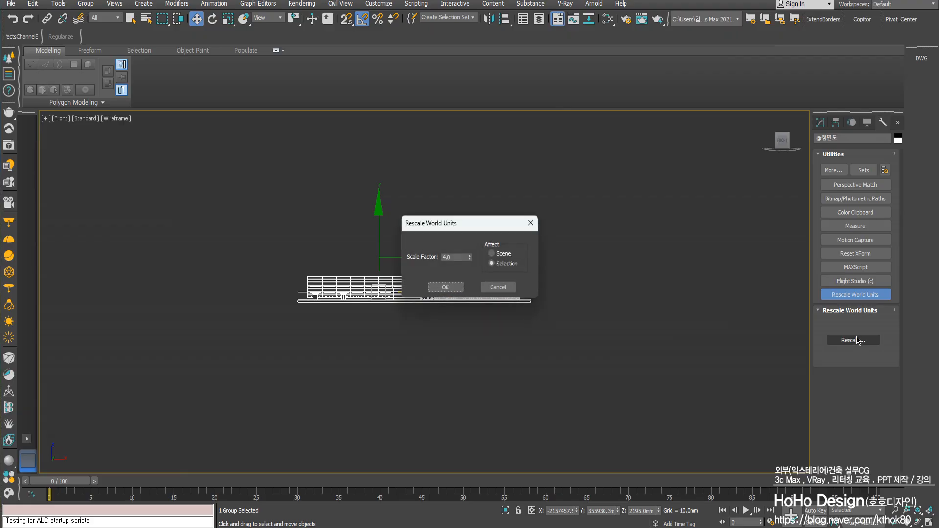
pyautogui.click(457, 257)
pyautogui.hotkey('ctrl', 'n')
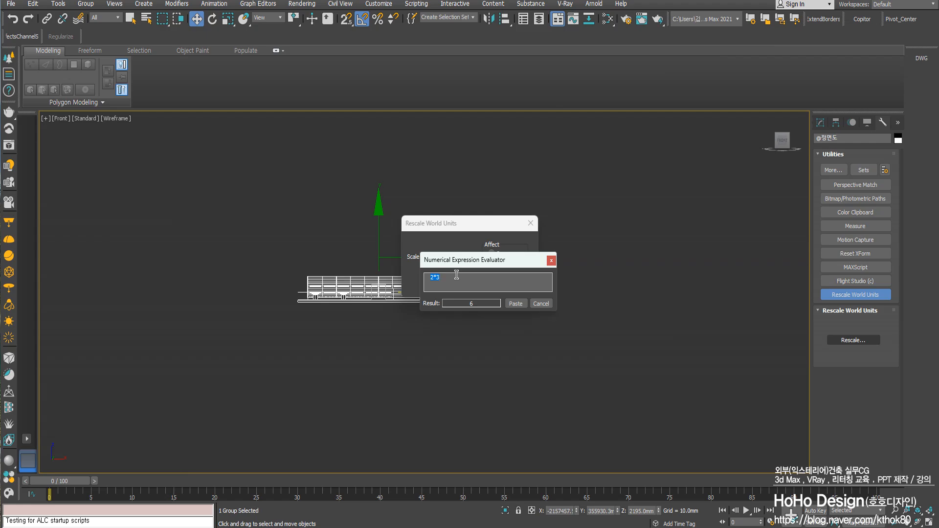
pyautogui.press('BackSpace')
pyautogui.write('60000/15000')
pyautogui.press('Return')
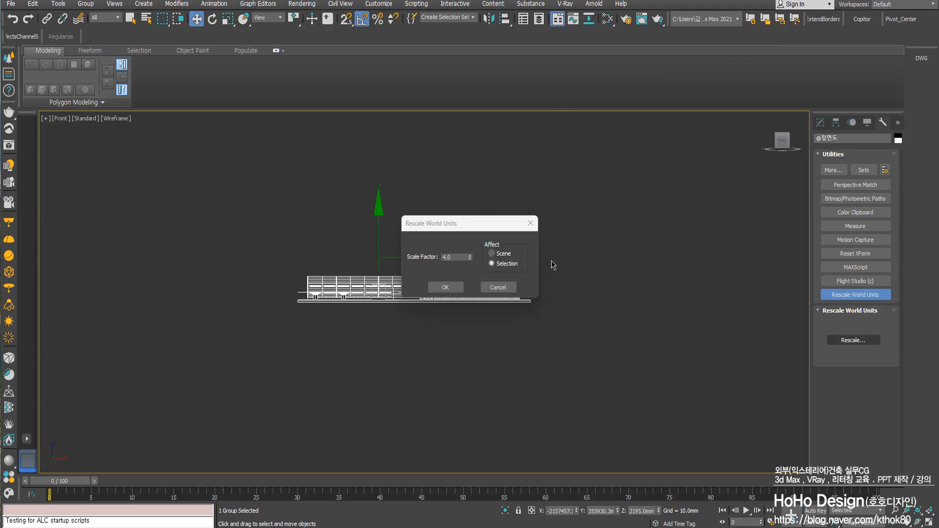
# - Rescale only the selected elevation group with a scale factor of 4.0
pyautogui.moveTo(466, 221); pyautogui.dragTo(566, 193)
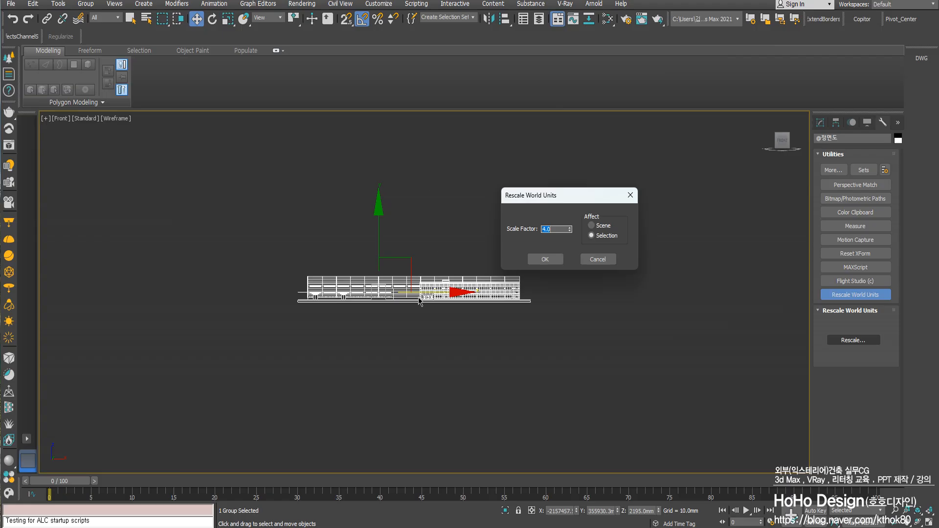
pyautogui.click(601, 230)
pyautogui.click(605, 236)
pyautogui.doubleClick(554, 230)
pyautogui.click(540, 261)
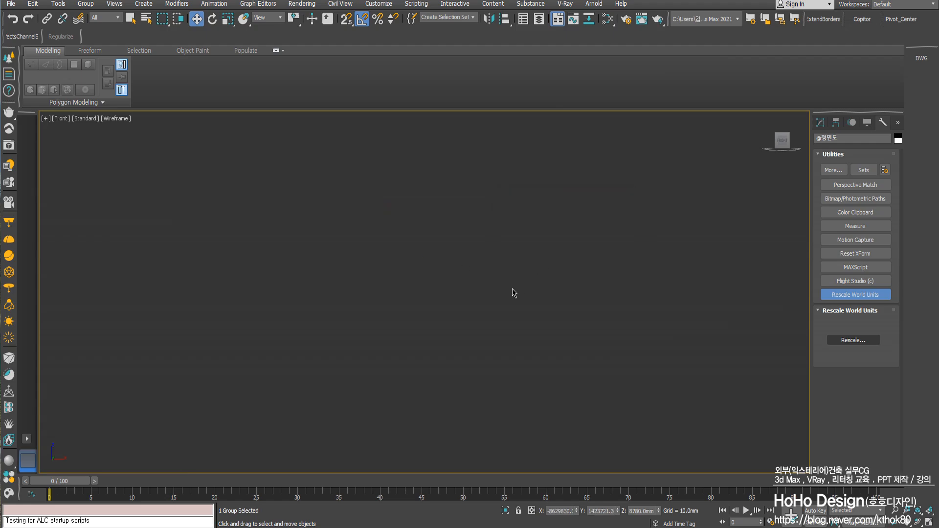
pyautogui.press('z')
pyautogui.moveTo(390, 287); pyautogui.dragTo(422, 287, button='middle')
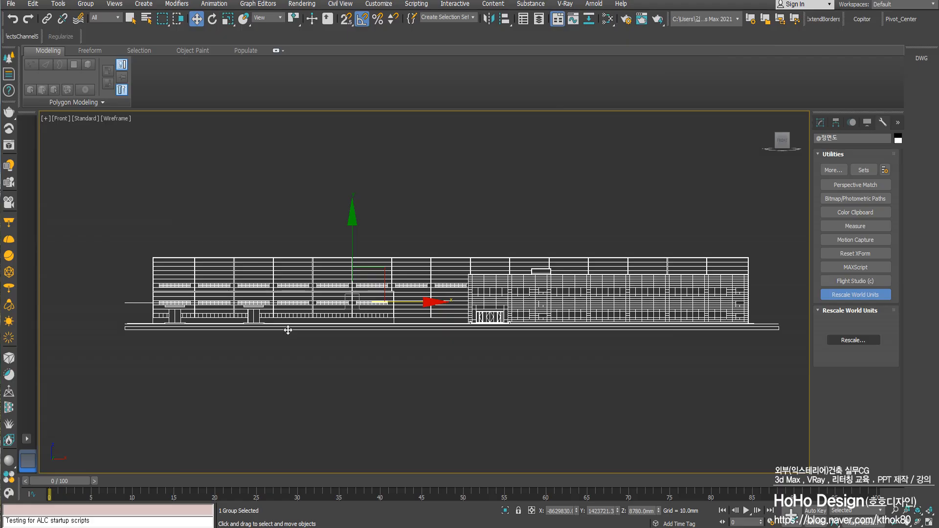
# - Delete the rescaled elevation group from the Front view
pyautogui.scroll(-5, 288, 332)
pyautogui.click(444, 322)
pyautogui.click(354, 322)
pyautogui.moveTo(295, 329); pyautogui.dragTo(381, 329)
pyautogui.press('Delete')
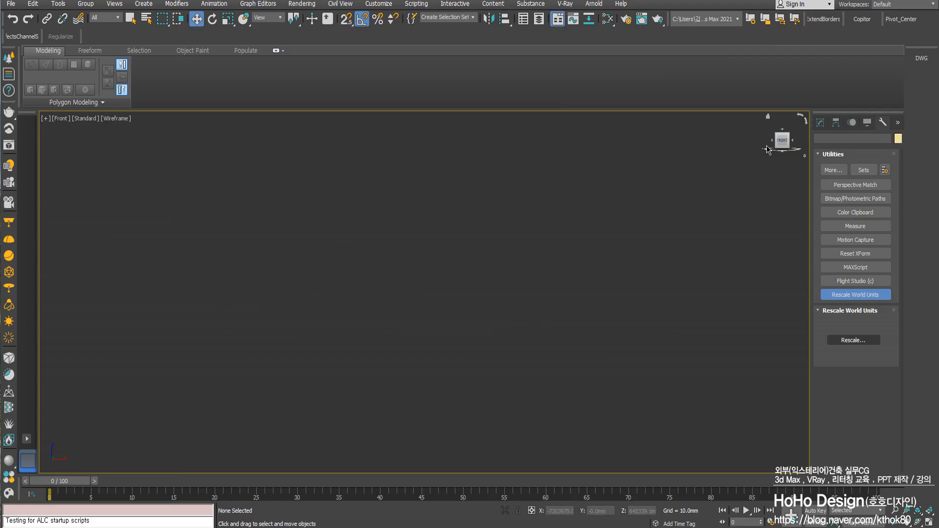
# - Draw a standard primitive plane about 756,896 mm long and 2,489,215 mm wide in the Front view
pyautogui.click(836, 123)
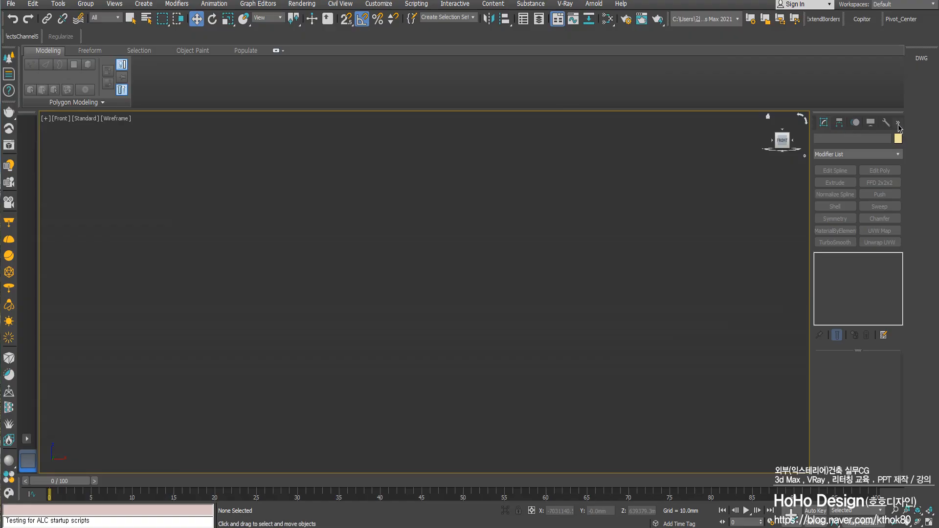
pyautogui.click(898, 125)
pyautogui.click(898, 138)
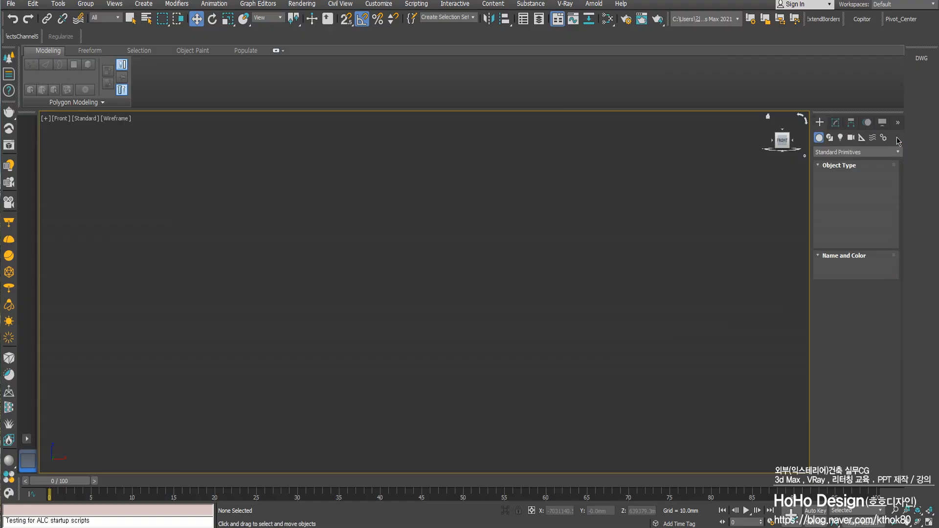
pyautogui.click(830, 138)
pyautogui.click(819, 138)
pyautogui.click(875, 230)
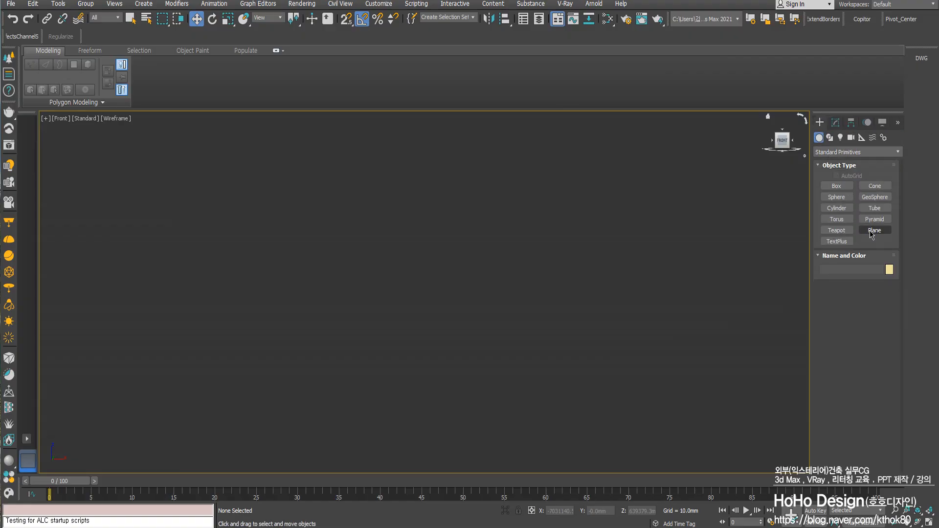
pyautogui.moveTo(148, 196); pyautogui.dragTo(762, 398)
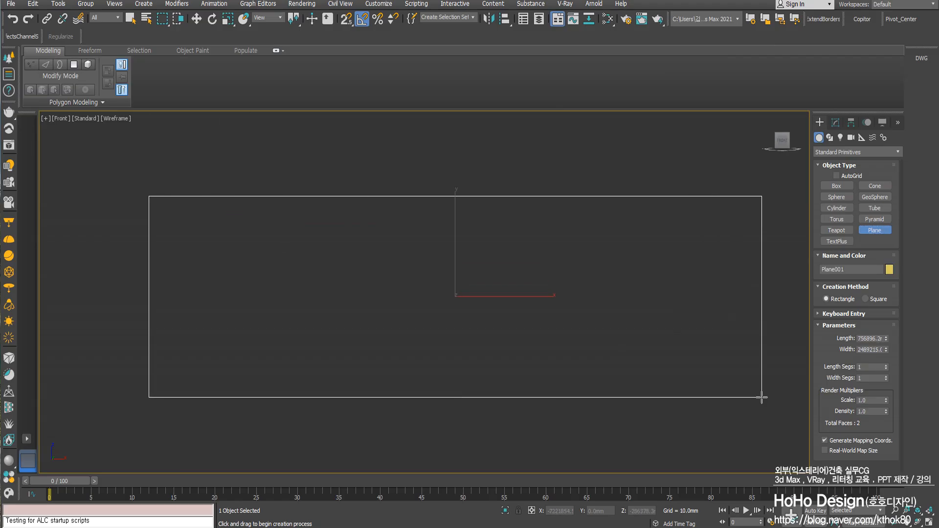
# - Switch the Front view to Default Shading and apply the front elevation image to the plane as its texture
pyautogui.moveTo(604, 286); pyautogui.dragTo(540, 291, button='middle')
pyautogui.press('F3')
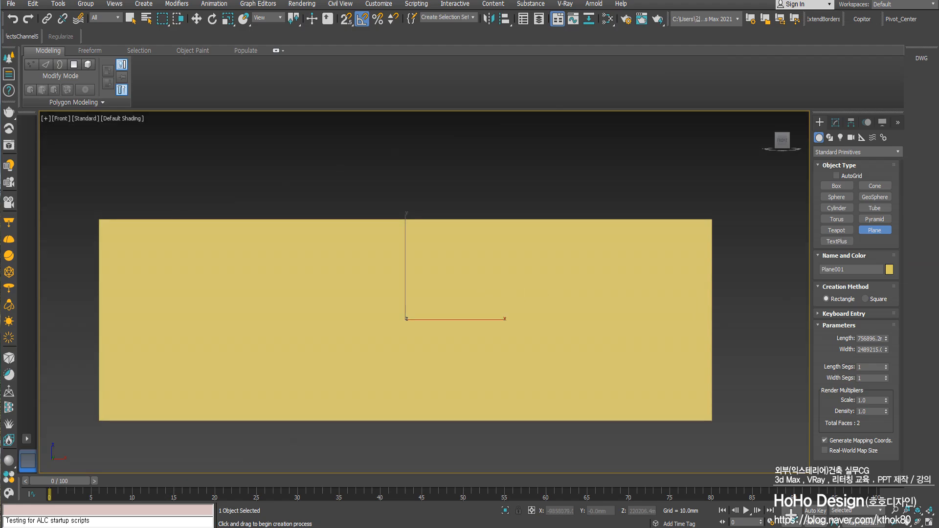
pyautogui.moveTo(0, 274); pyautogui.dragTo(394, 273)
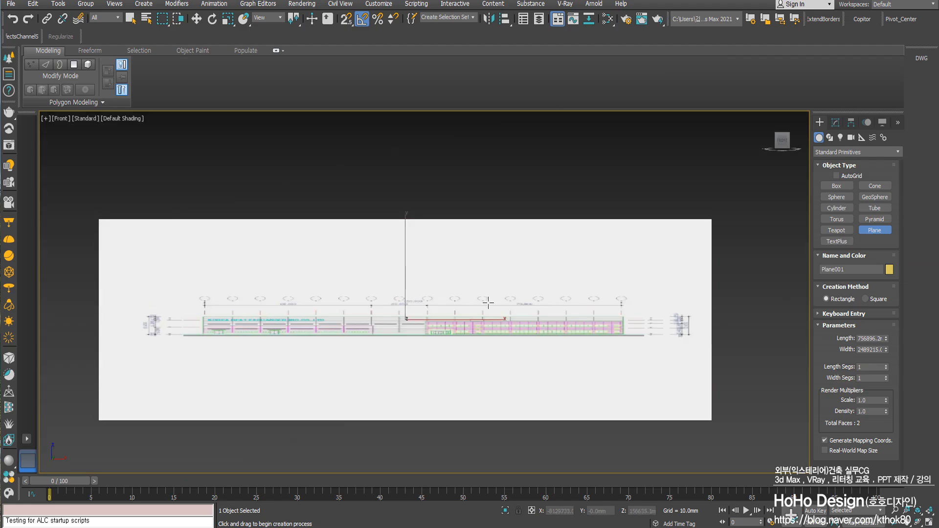
pyautogui.scroll(5, 157, 322)
pyautogui.scroll(-5, 186, 324)
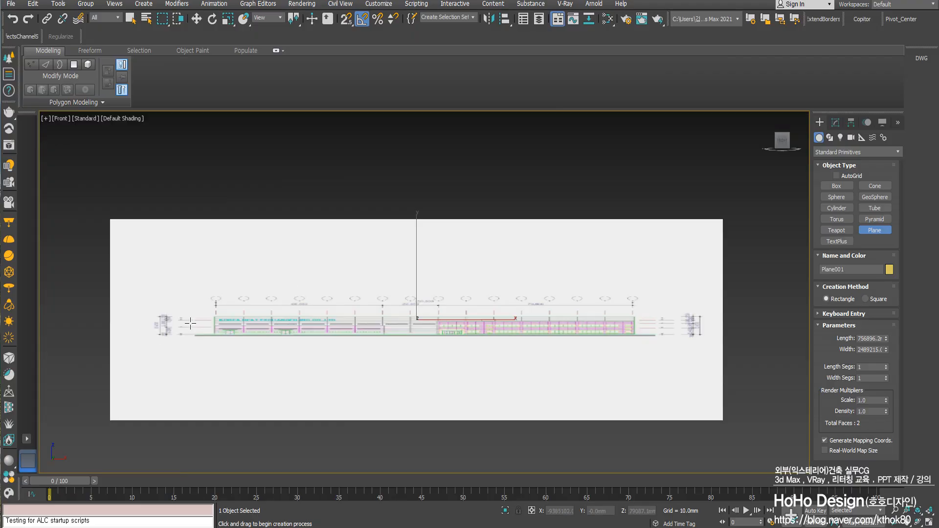
pyautogui.moveTo(185, 324); pyautogui.dragTo(189, 310, button='middle')
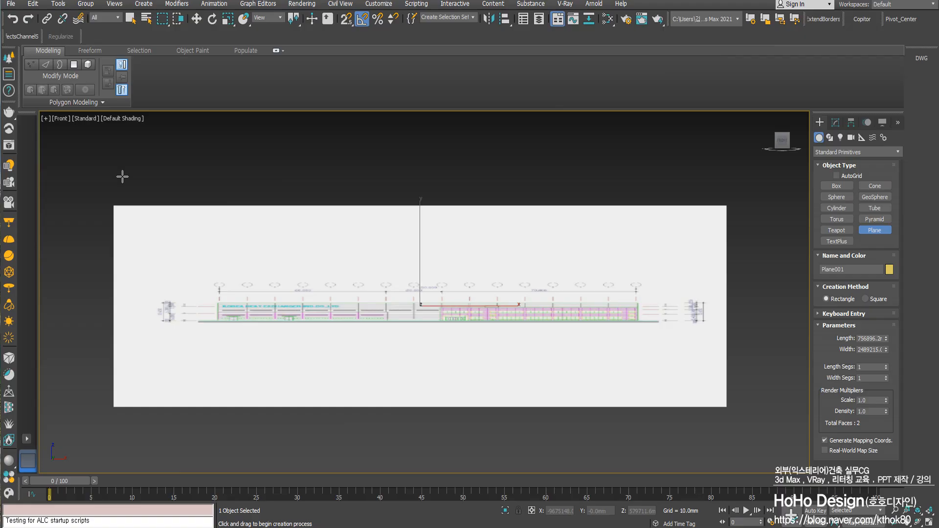
# - Open the Viewport Configuration dialog for the Front view
pyautogui.click(61, 119)
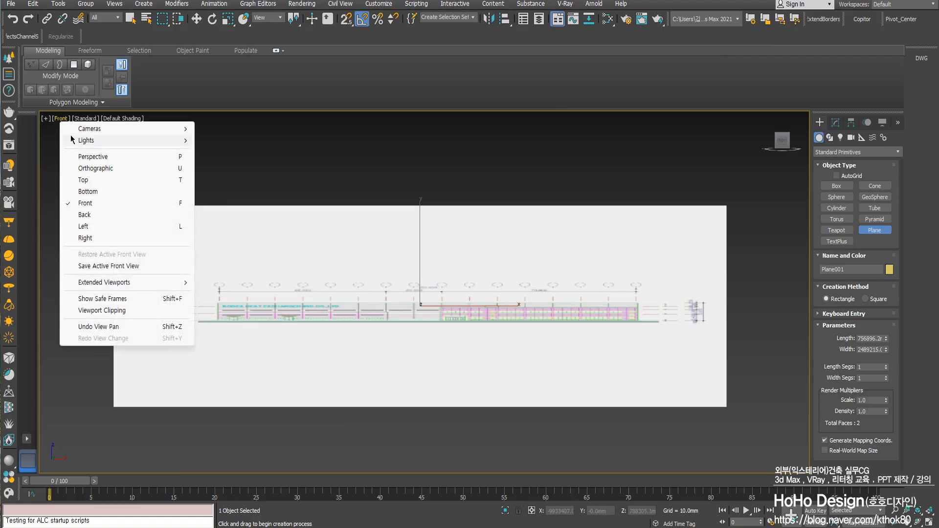
pyautogui.click(80, 118)
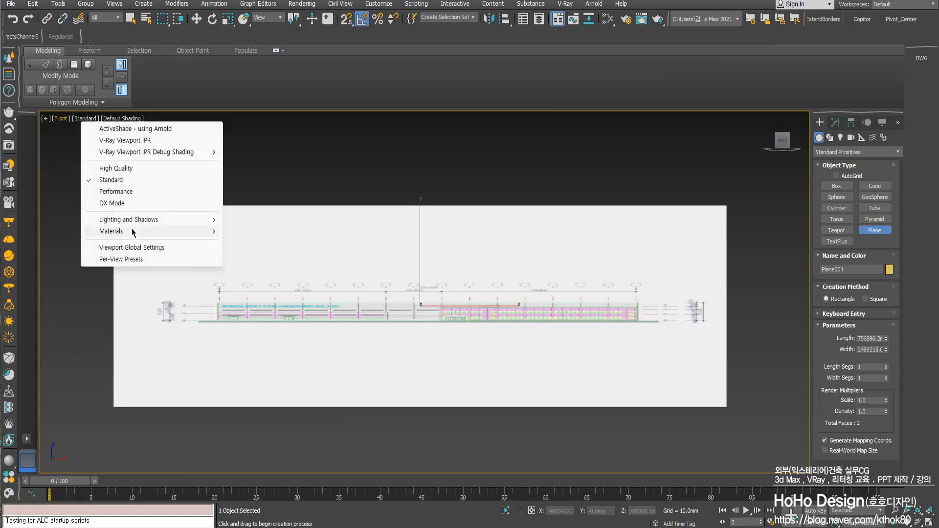
pyautogui.click(61, 119)
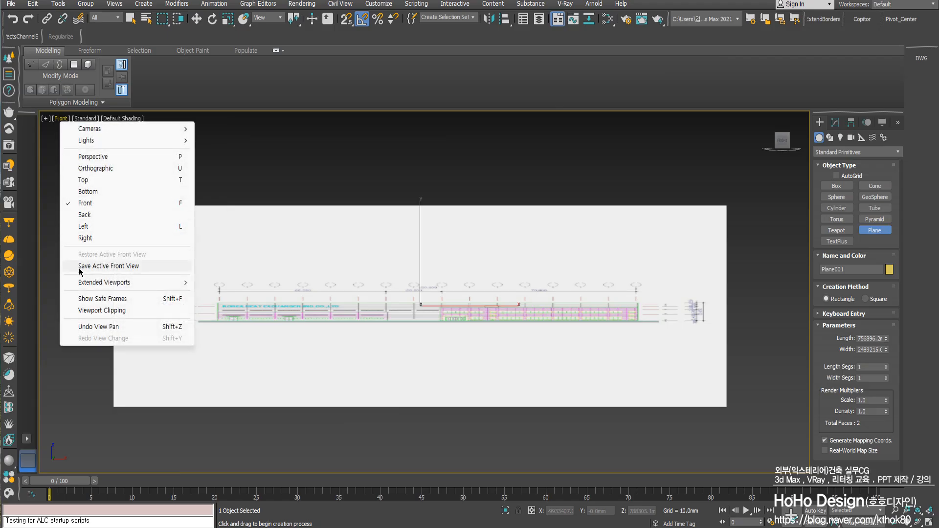
pyautogui.click(44, 119)
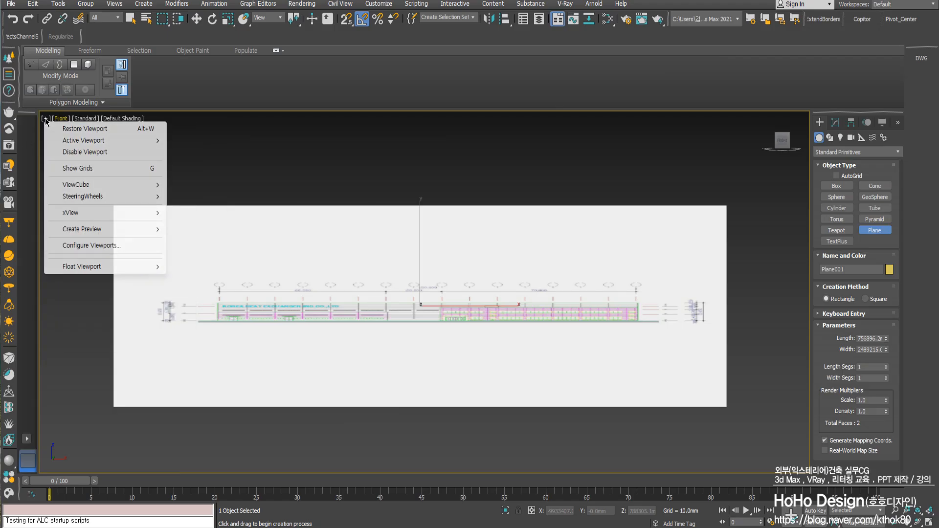
pyautogui.click(103, 247)
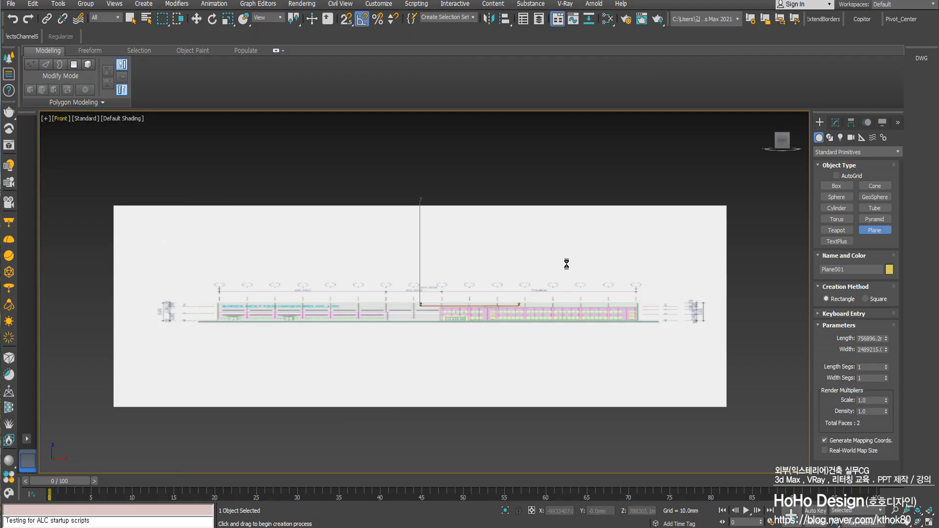
pyautogui.click(427, 136)
pyautogui.click(454, 136)
pyautogui.click(511, 136)
pyautogui.click(530, 136)
pyautogui.click(562, 136)
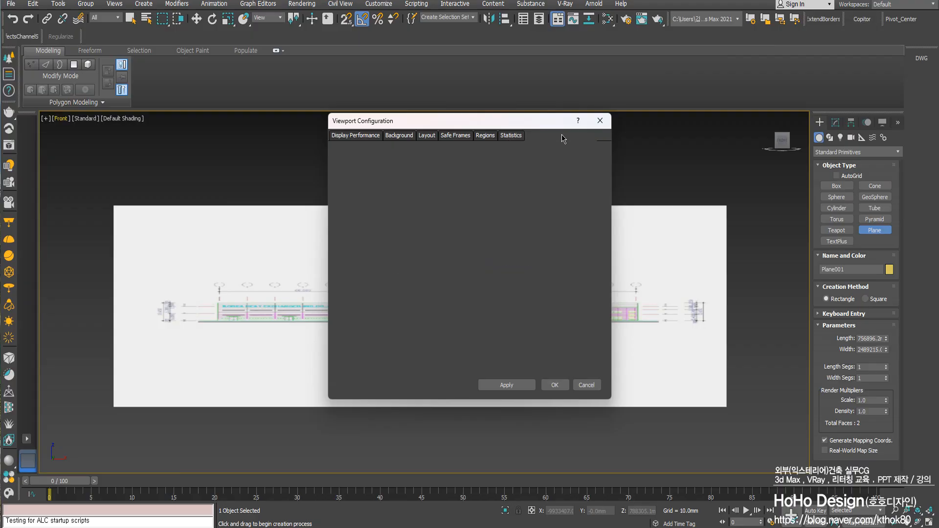
# - Look through the Viewport Configuration pages, from background to ViewCube, and return to the Display Performance settings
pyautogui.click(376, 138)
pyautogui.click(399, 136)
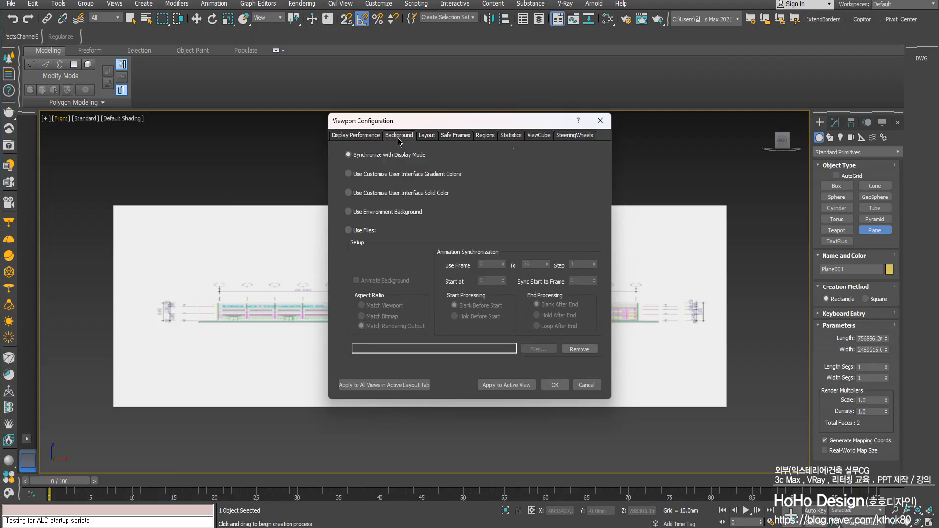
pyautogui.click(426, 136)
pyautogui.click(451, 140)
pyautogui.click(489, 139)
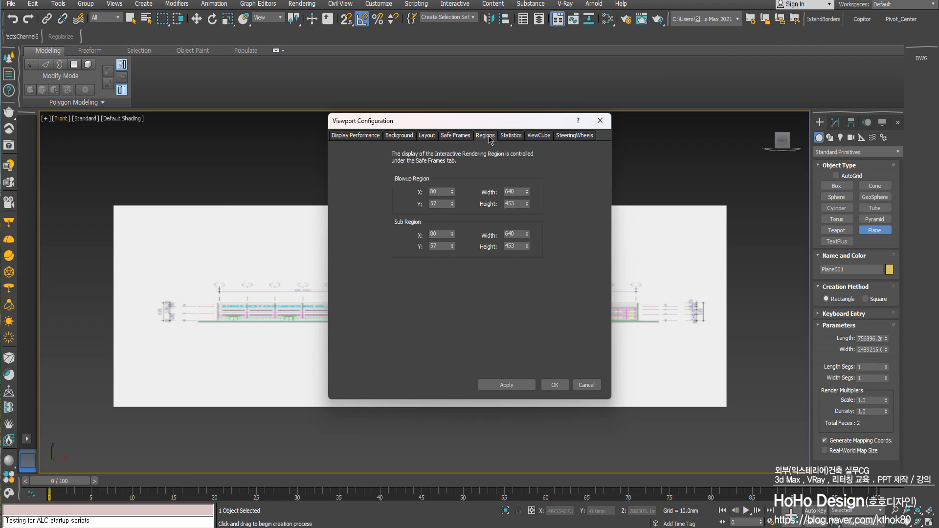
pyautogui.click(509, 139)
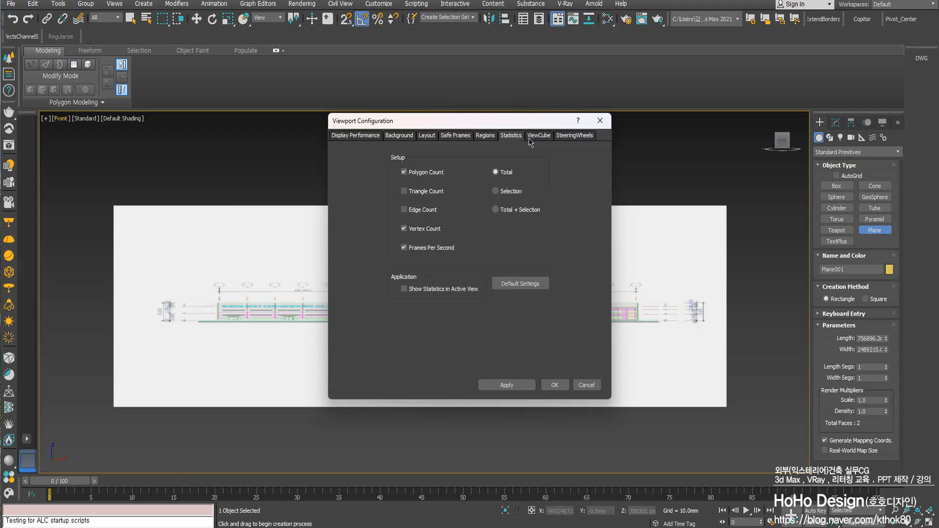
pyautogui.click(531, 141)
pyautogui.click(343, 141)
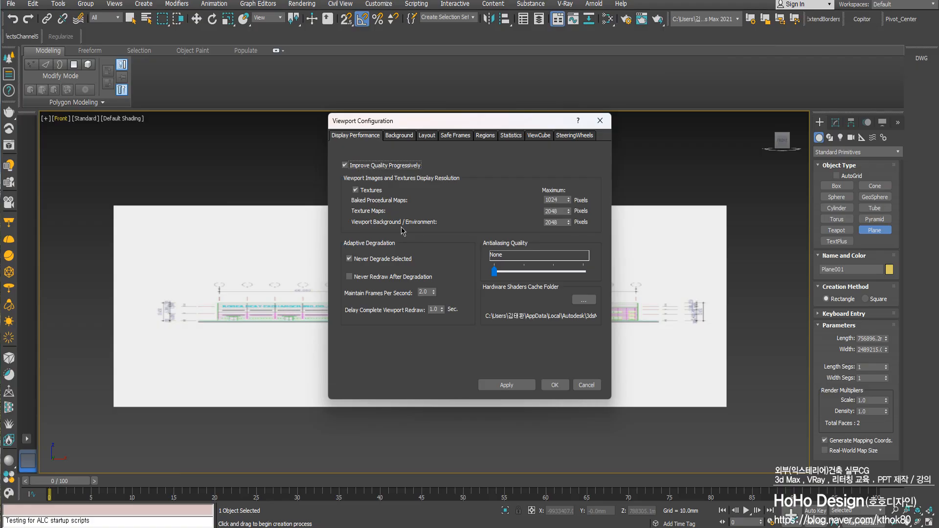
# - Go to the maximum display resolution for Texture Maps and accept the viewport configuration
pyautogui.doubleClick(561, 210)
pyautogui.press('Tab')
pyautogui.click(555, 386)
pyautogui.moveTo(533, 211); pyautogui.dragTo(516, 233, button='middle')
pyautogui.hotkey('alt', 'w')
pyautogui.moveTo(466, 345)
pyautogui.mouseDown(button='middle')
pyautogui.moveTo(467, 291)
pyautogui.moveTo(528, 283)
pyautogui.mouseUp(button='middle')
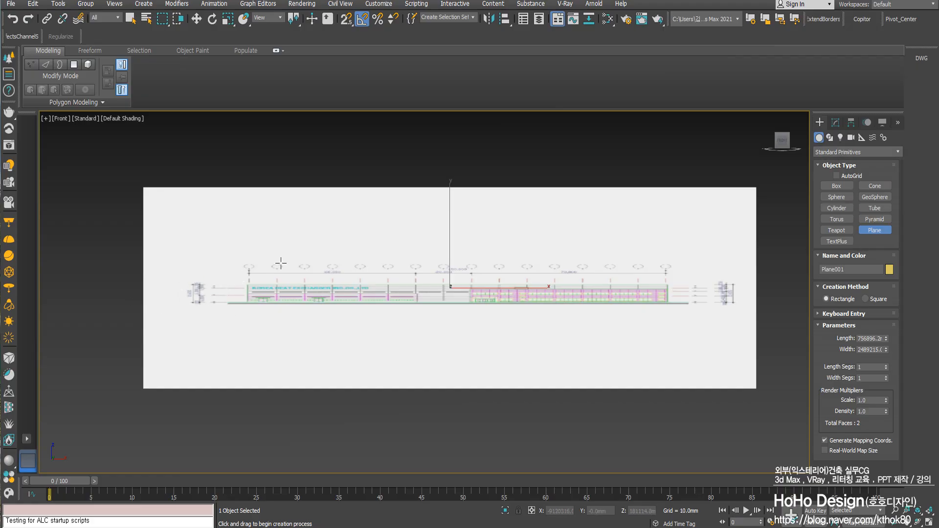
# - Add an Edit Poly modifier to the textured plane and enter its Vertex sub-object level
pyautogui.press('w')
pyautogui.click(835, 122)
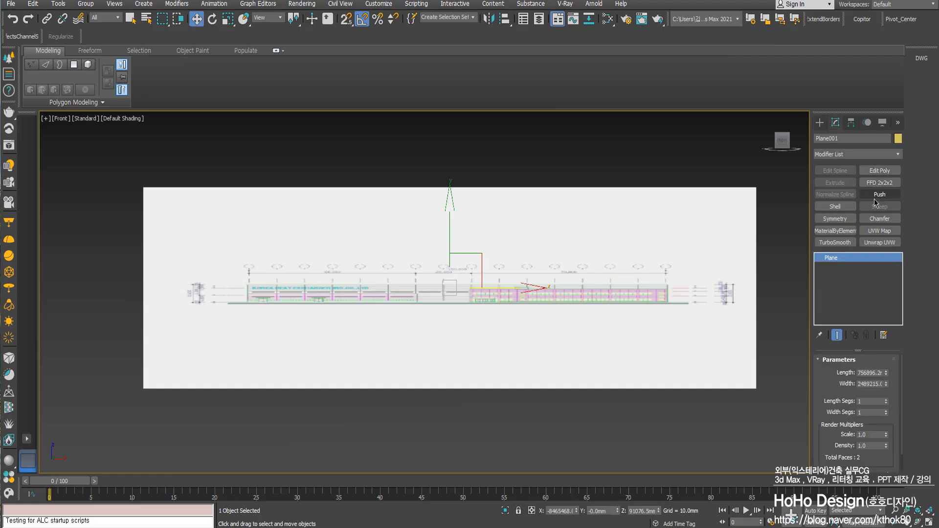
pyautogui.click(875, 171)
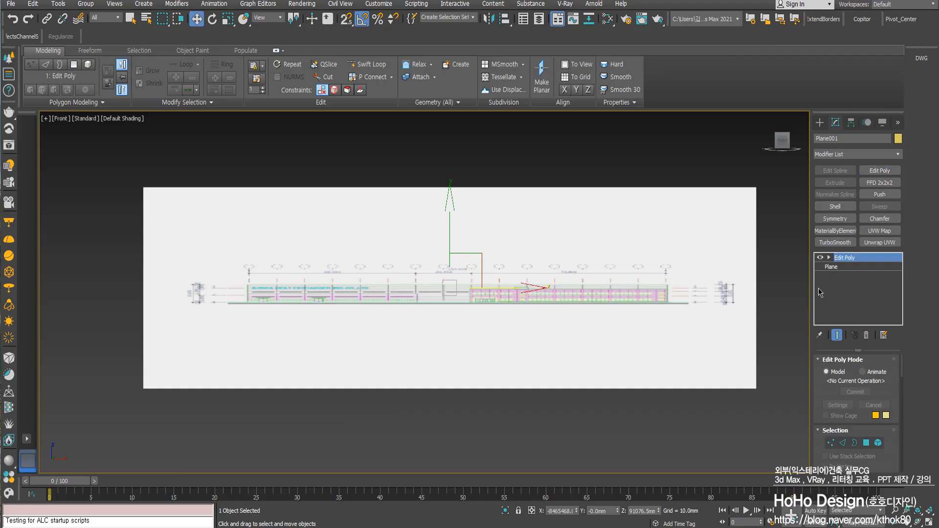
pyautogui.click(829, 258)
pyautogui.click(846, 267)
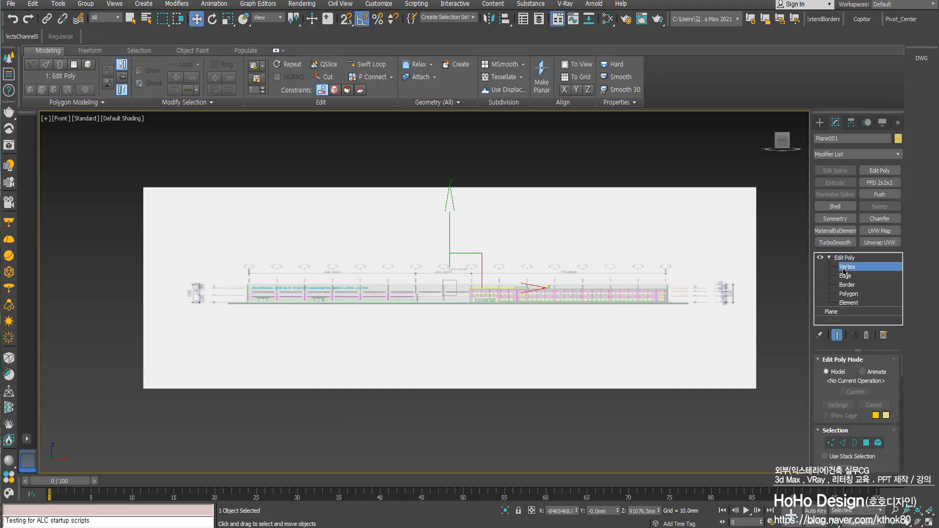
# - Enable Preserve UVs and move the plane's two right-edge vertices inward to just past the building's right end
pyautogui.moveTo(731, 298); pyautogui.dragTo(685, 304, button='middle')
pyautogui.moveTo(674, 187); pyautogui.dragTo(789, 463)
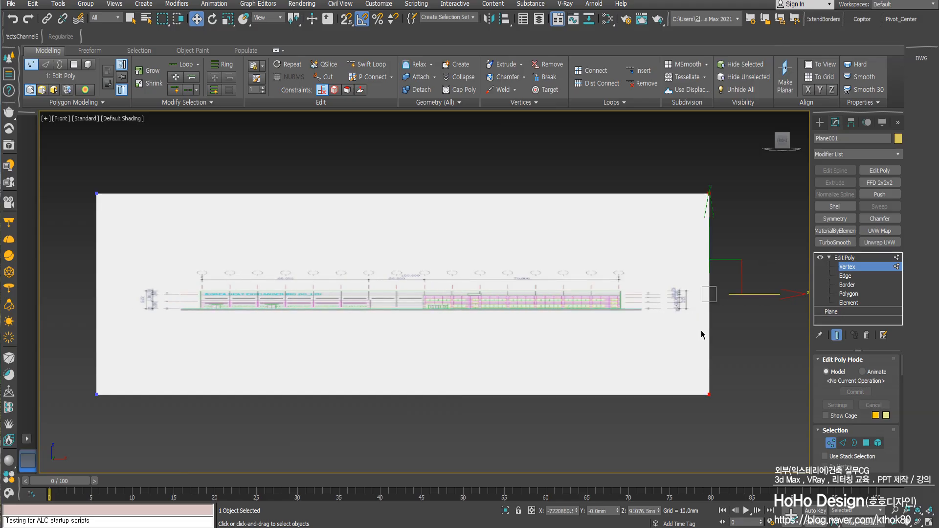
pyautogui.scroll(-5, 890, 455)
pyautogui.click(642, 294)
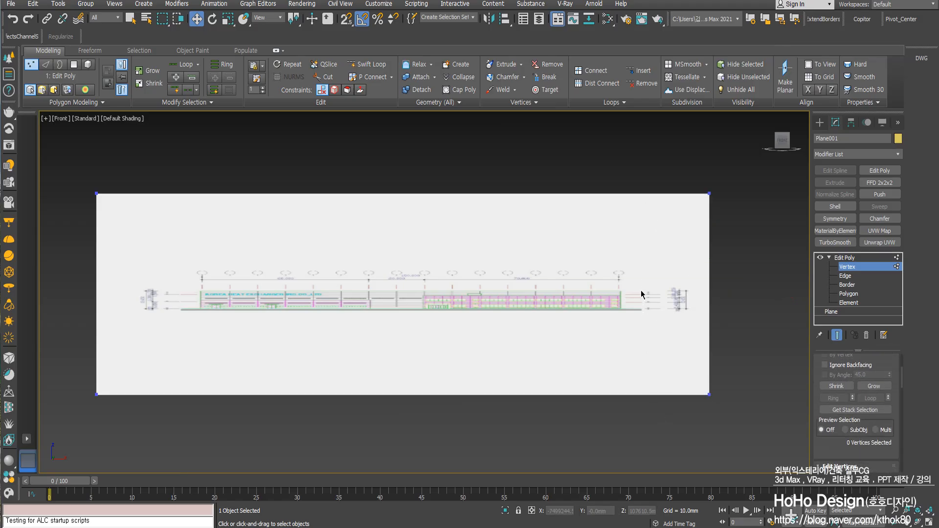
pyautogui.moveTo(673, 167); pyautogui.dragTo(760, 470)
pyautogui.scroll(-5, 849, 391)
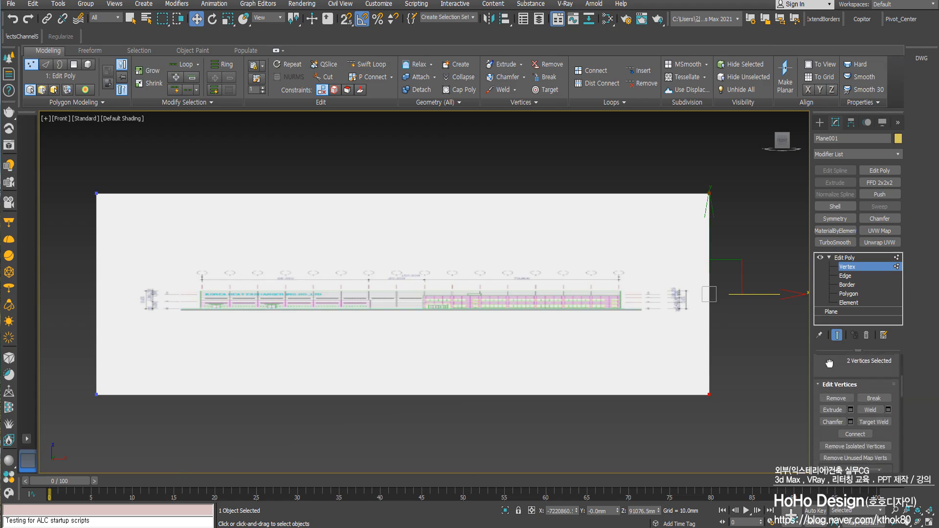
pyautogui.scroll(-3, 863, 396)
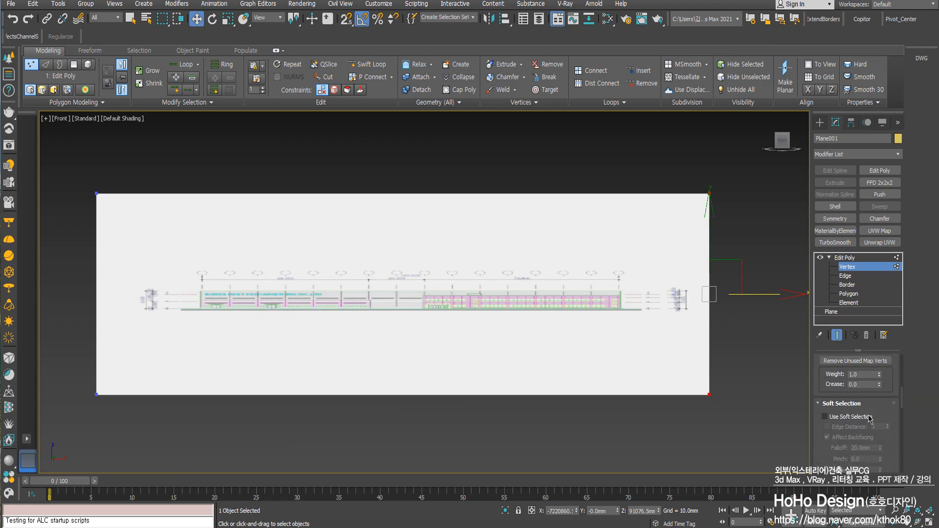
pyautogui.scroll(-8, 876, 400)
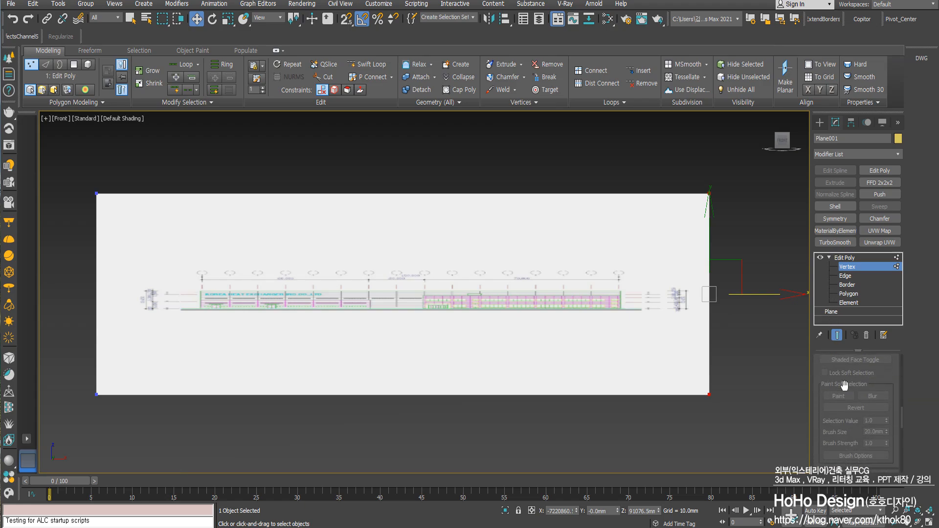
pyautogui.scroll(-3, 849, 438)
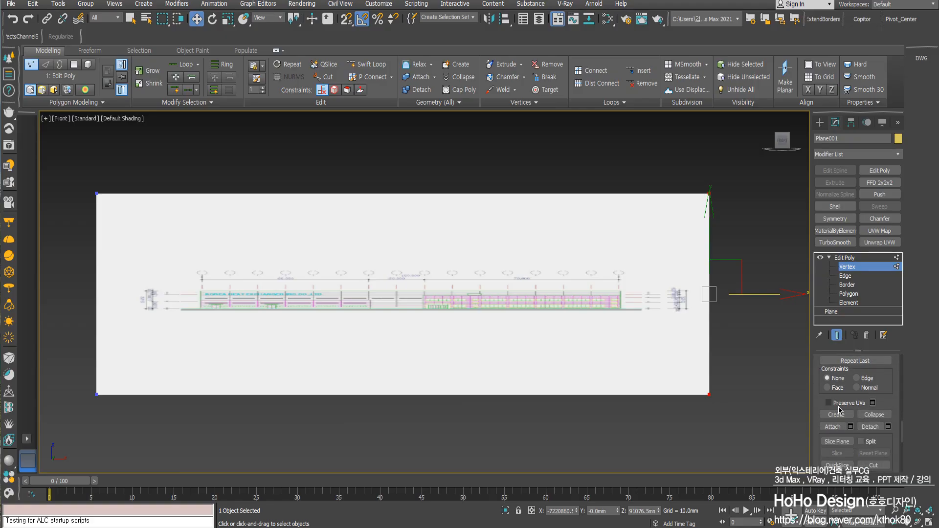
pyautogui.click(843, 403)
pyautogui.moveTo(762, 294); pyautogui.dragTo(702, 303)
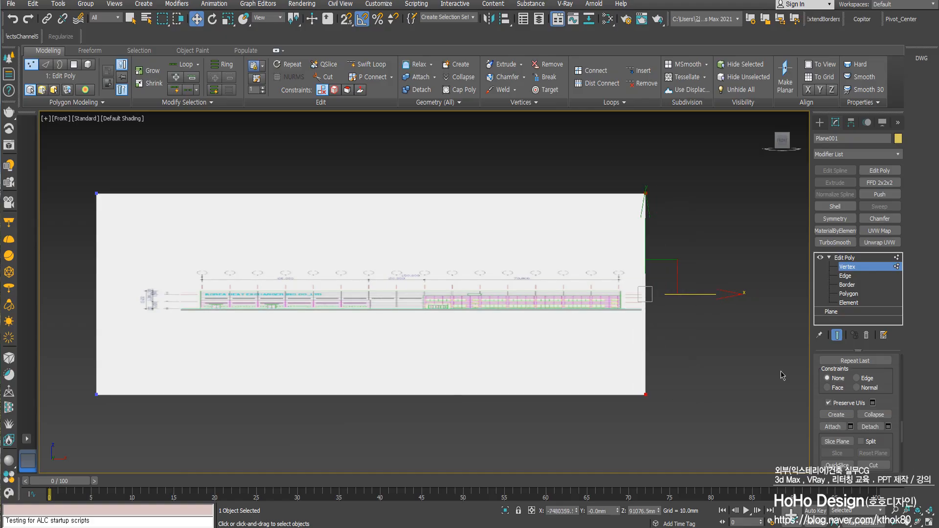
# - Move the plane's left, top and bottom edge vertices inward to crop tightly around the elevation, and leave the Vertex level
pyautogui.moveTo(85, 166); pyautogui.dragTo(149, 423)
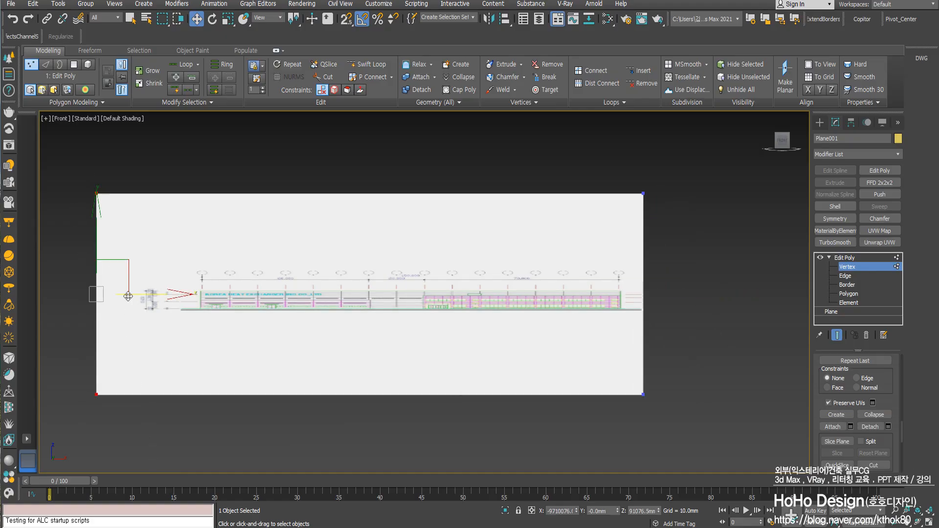
pyautogui.moveTo(151, 296); pyautogui.dragTo(232, 297)
pyautogui.moveTo(145, 184); pyautogui.dragTo(710, 214)
pyautogui.moveTo(411, 137); pyautogui.dragTo(412, 203)
pyautogui.moveTo(145, 373); pyautogui.dragTo(708, 412)
pyautogui.moveTo(410, 343); pyautogui.dragTo(412, 282)
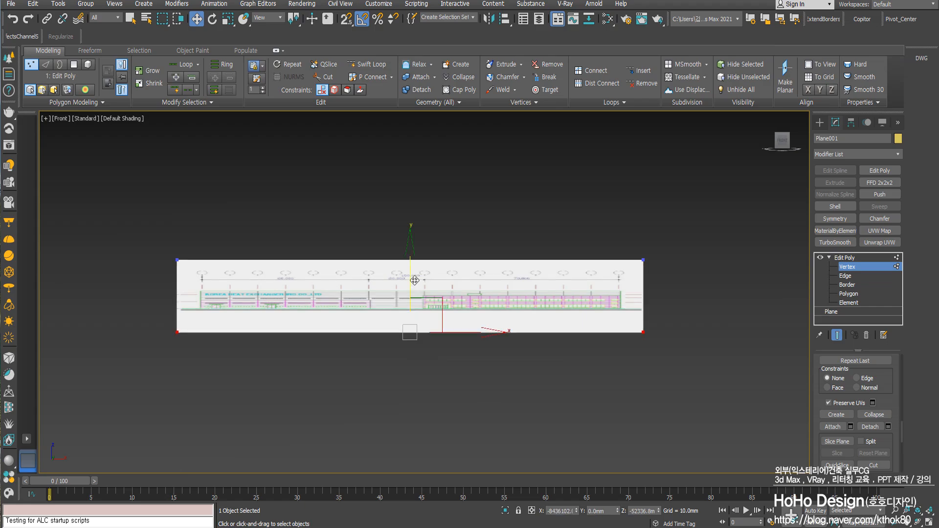
pyautogui.press('1')
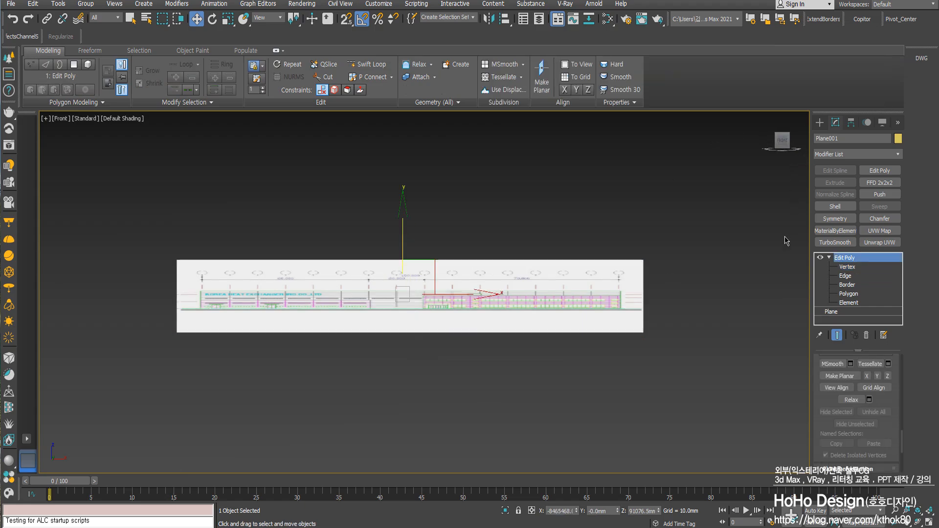
# - Rescale the selected plane with Rescale World Units at a scale factor of 4.0, affecting only the selection
pyautogui.click(896, 124)
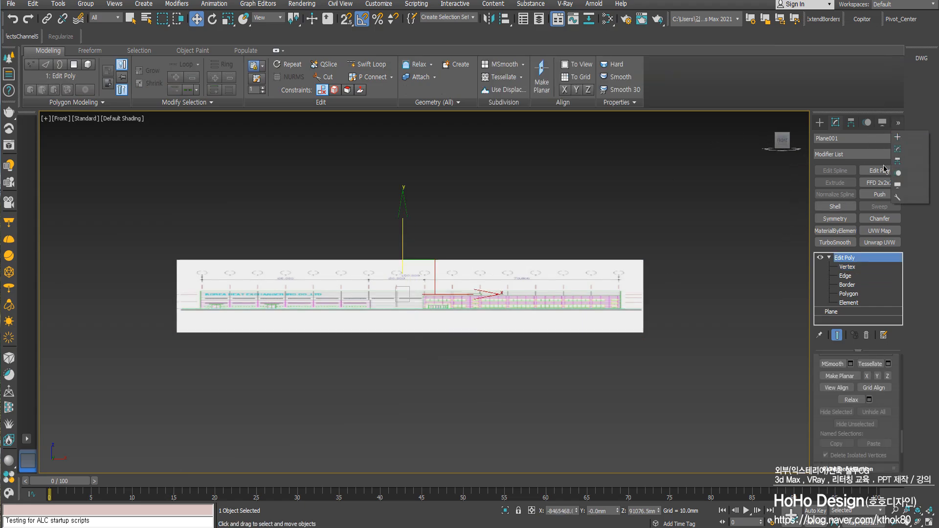
pyautogui.click(906, 202)
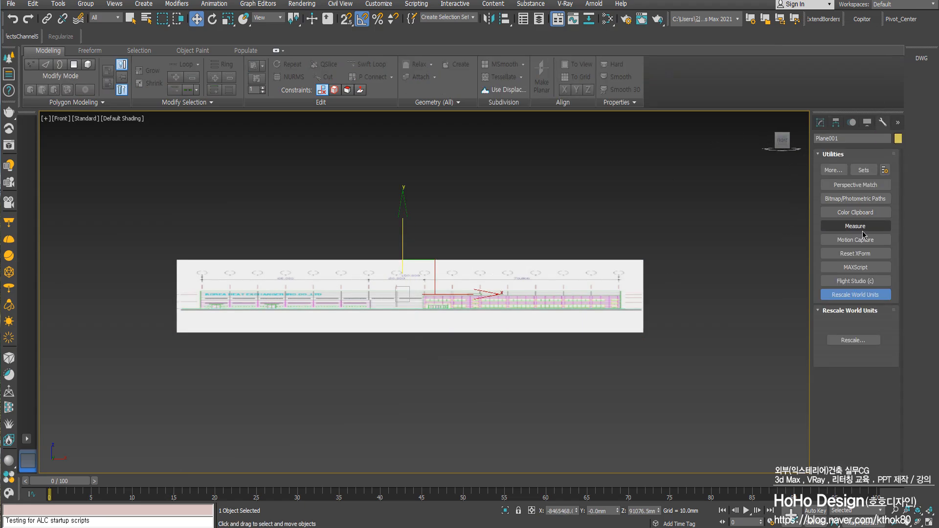
pyautogui.click(850, 297)
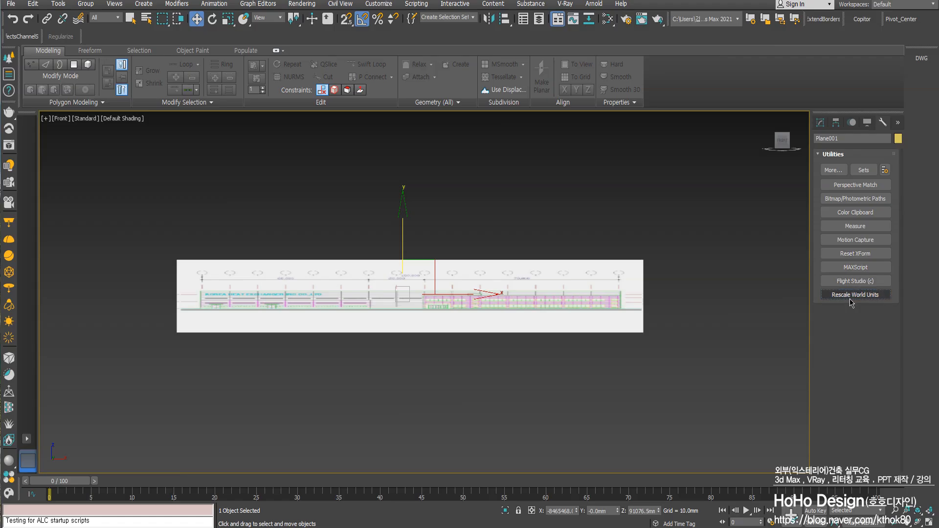
pyautogui.click(855, 295)
pyautogui.click(853, 340)
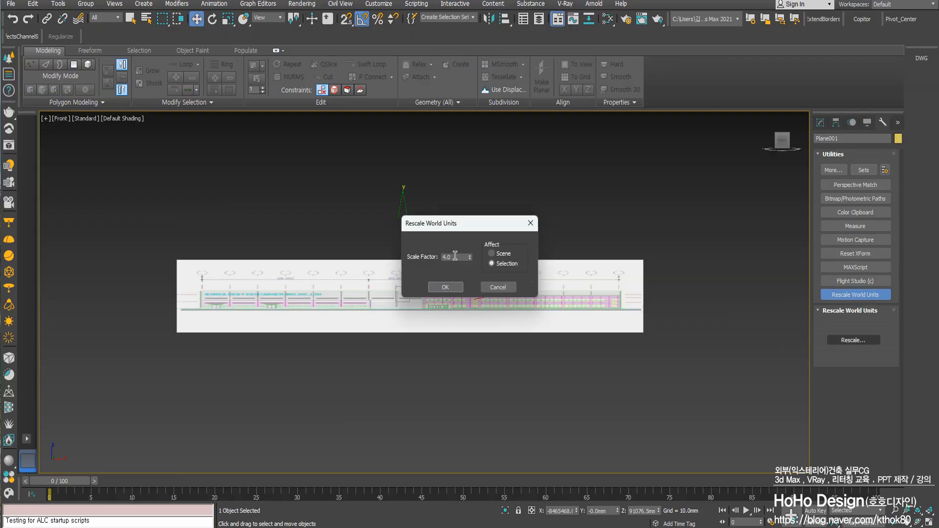
pyautogui.click(445, 288)
pyautogui.press('z')
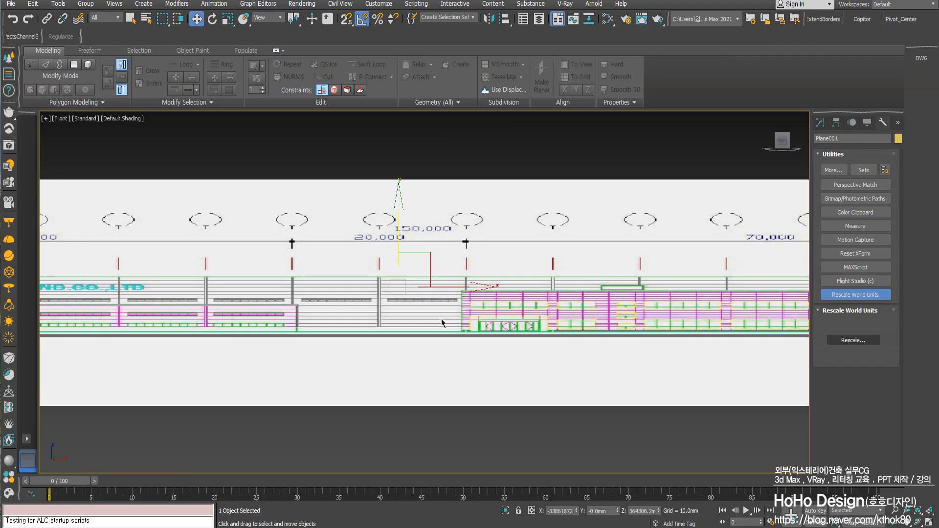
# - Examine the rescaled elevation image from end to end, checking its linework, lettering and dimension texts
pyautogui.moveTo(335, 309); pyautogui.dragTo(484, 308, button='middle')
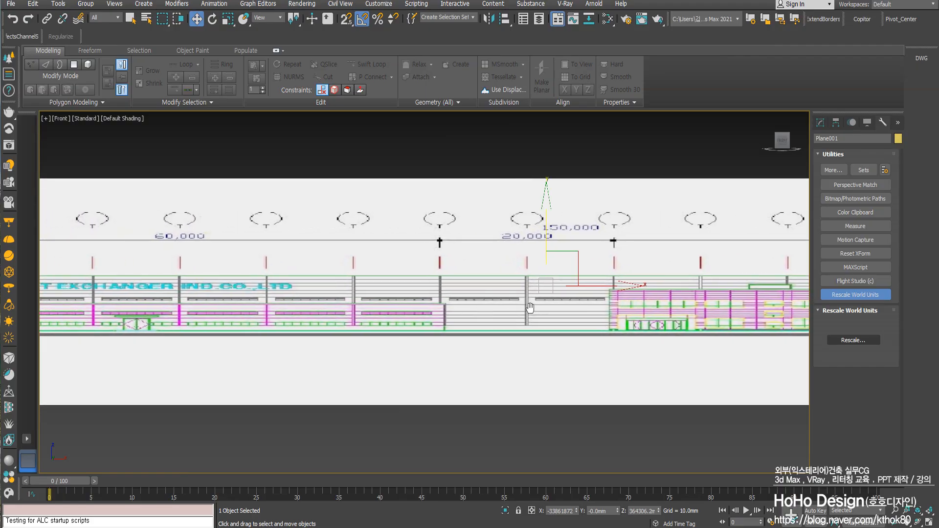
pyautogui.moveTo(157, 322); pyautogui.dragTo(478, 314, button='middle')
pyautogui.moveTo(797, 292); pyautogui.dragTo(476, 329, button='middle')
pyautogui.moveTo(802, 312)
pyautogui.mouseDown(button='middle')
pyautogui.moveTo(563, 342)
pyautogui.moveTo(195, 336)
pyautogui.mouseUp(button='middle')
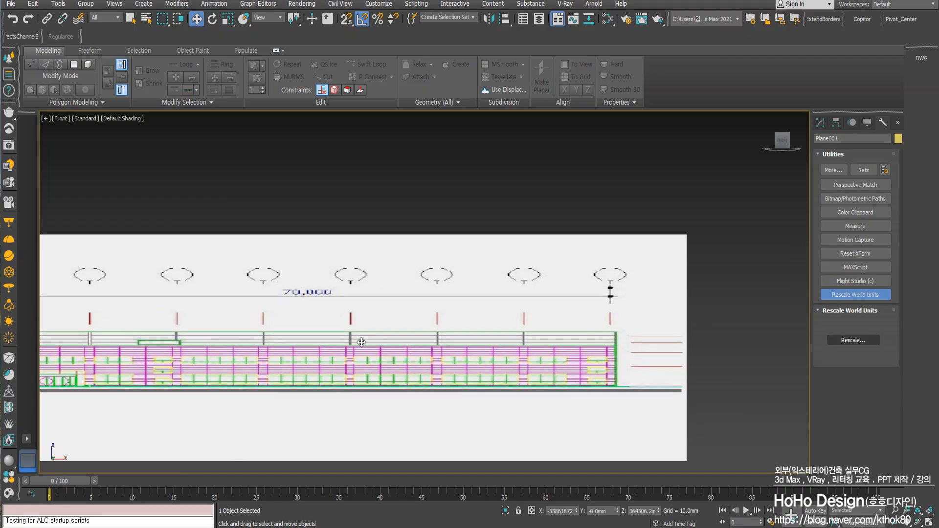
pyautogui.moveTo(363, 353); pyautogui.dragTo(802, 345, button='middle')
pyautogui.moveTo(307, 354); pyautogui.dragTo(448, 355, button='middle')
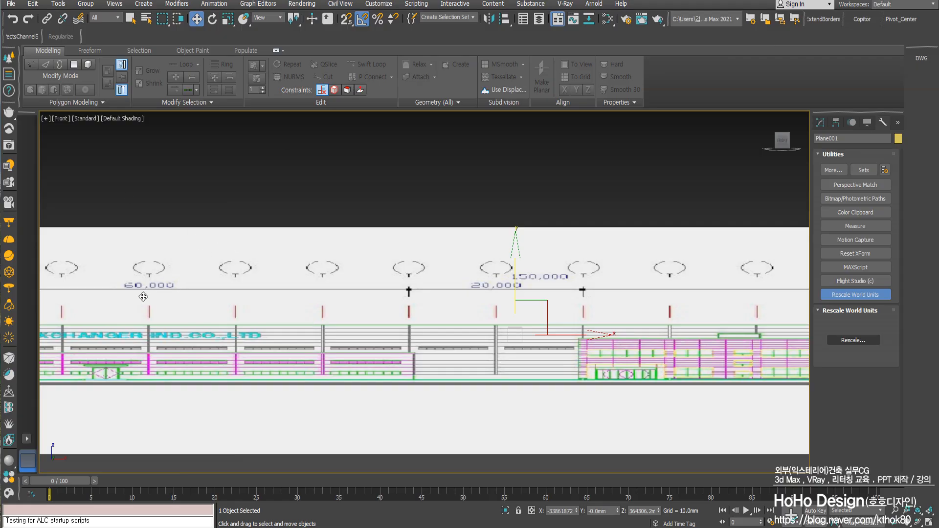
pyautogui.moveTo(157, 275); pyautogui.dragTo(323, 252, button='middle')
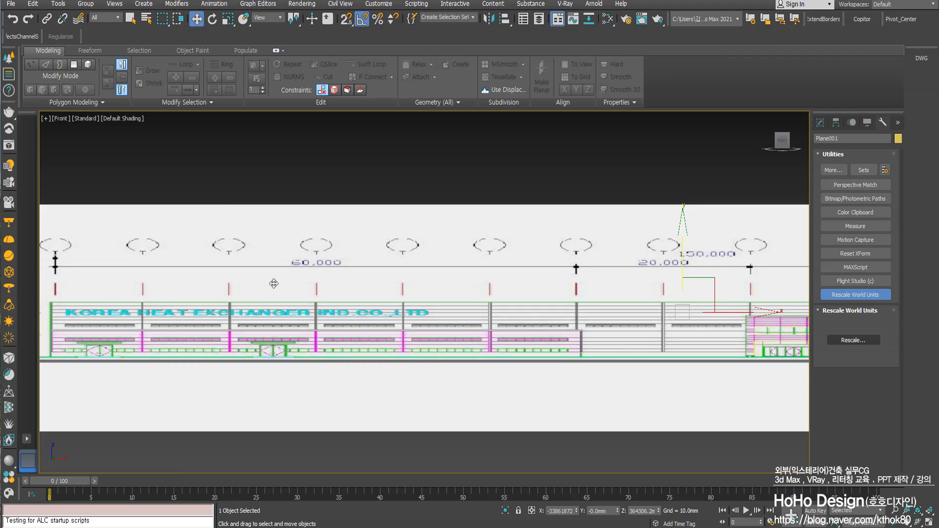
pyautogui.moveTo(223, 288); pyautogui.dragTo(307, 294, button='middle')
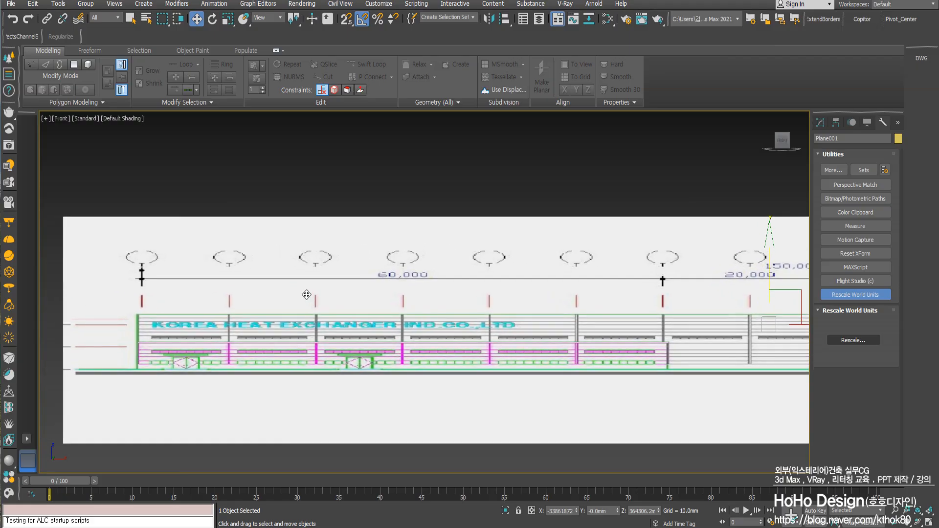